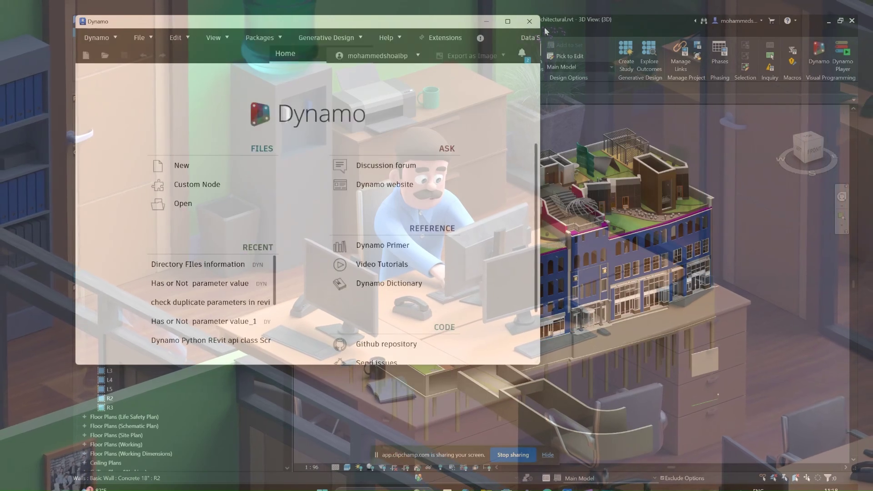
Close the Dynamo window to get back to the Revit model
left_click(534, 18)
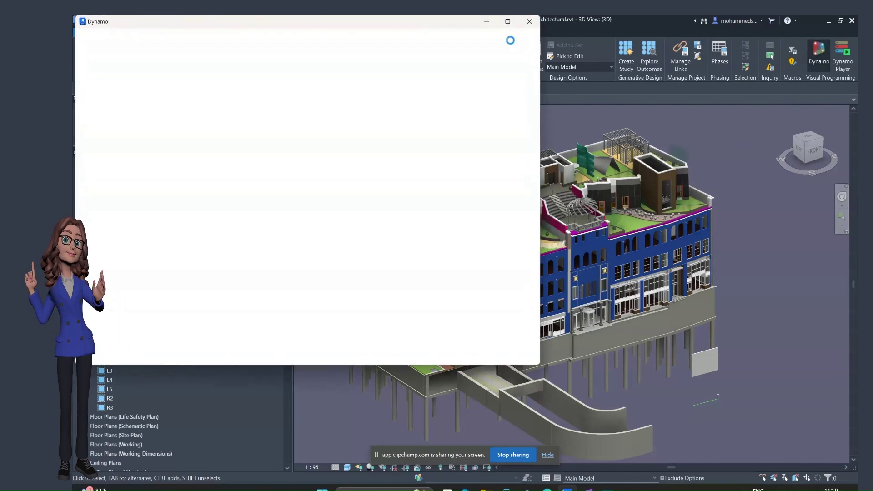
left_click(530, 21)
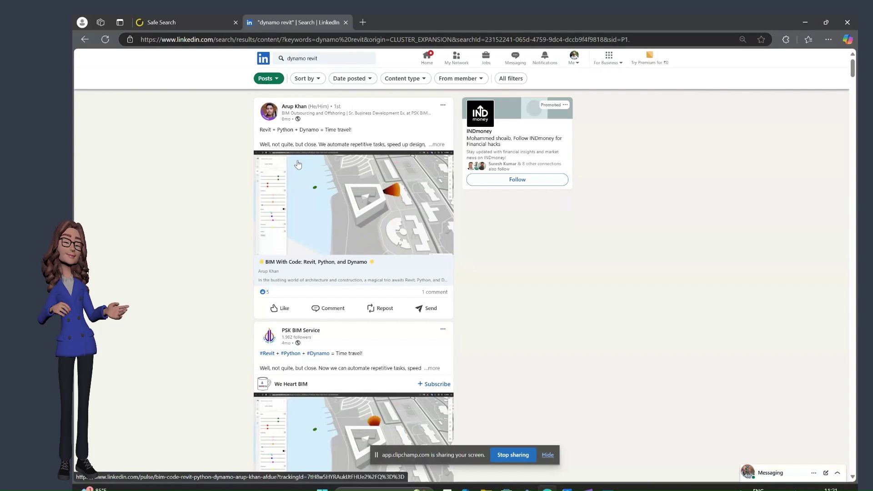
Look through the LinkedIn posts found for "dynamo revit", including the Journalysis for Dynamo post
scroll(294, 164, "down", 4)
scroll(298, 164, "down", 7)
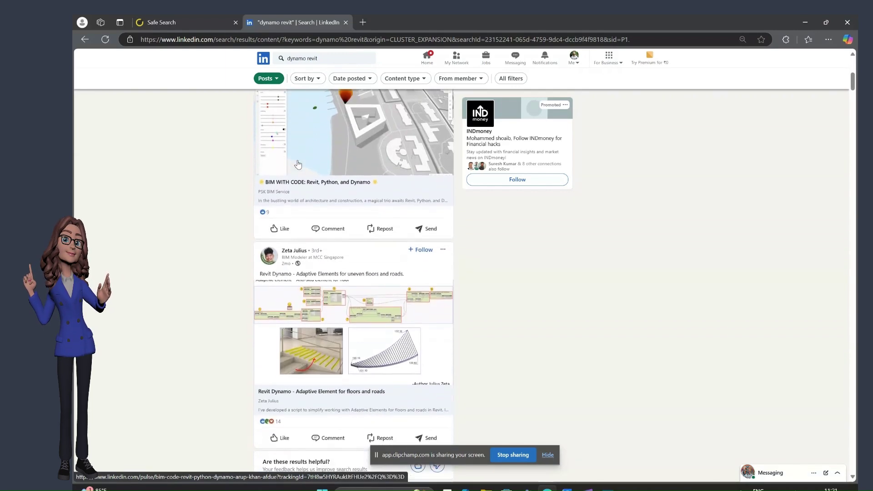
scroll(298, 165, "down", 1)
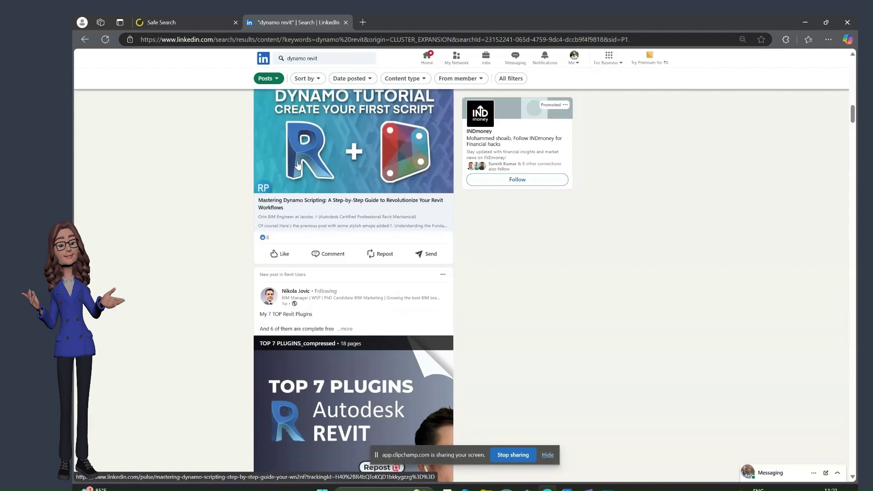
scroll(298, 165, "down", 14)
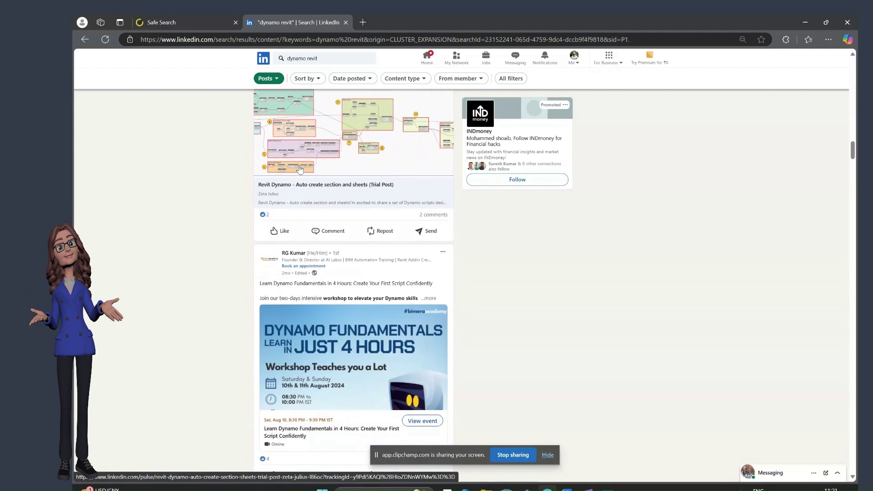
scroll(300, 169, "down", 14)
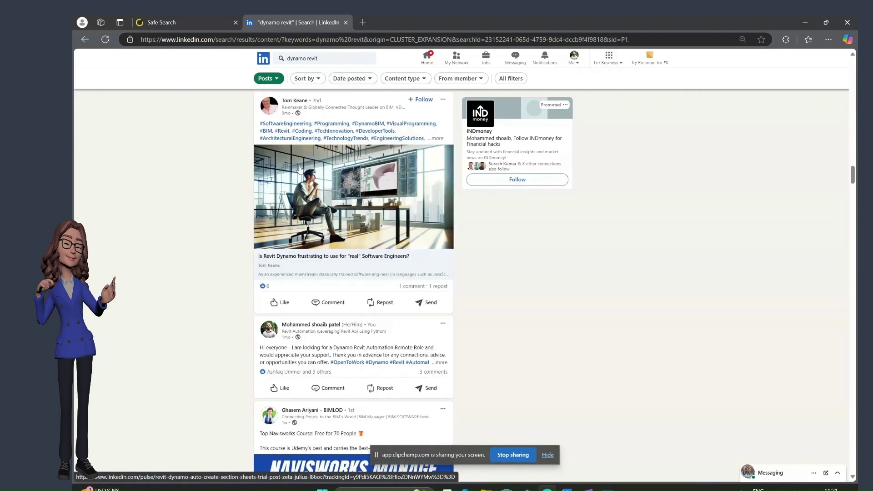
scroll(300, 170, "down", 4)
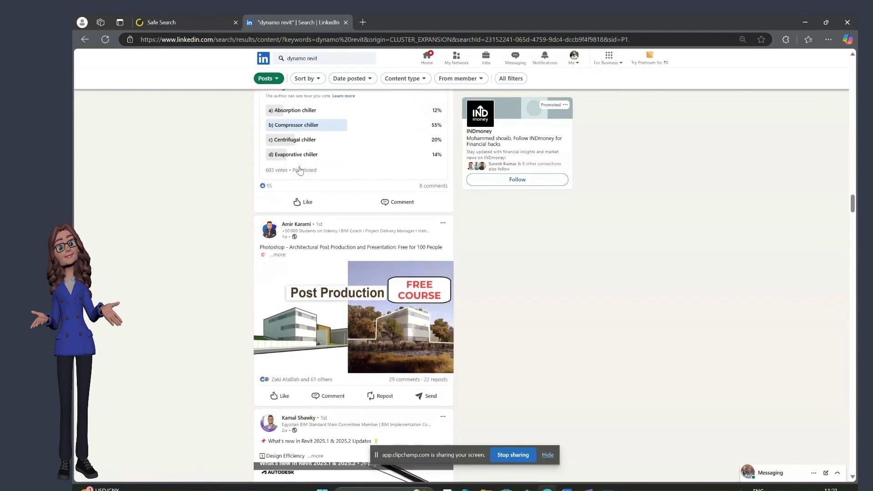
scroll(300, 170, "down", 5)
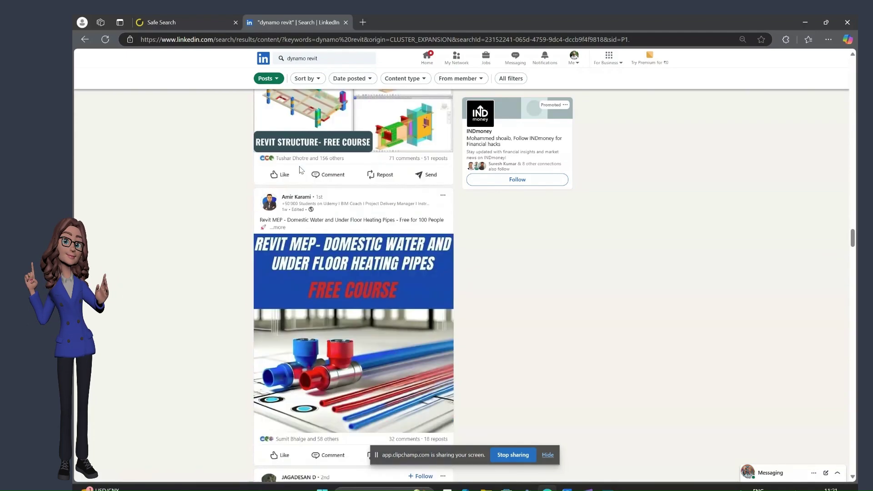
scroll(300, 170, "down", 5)
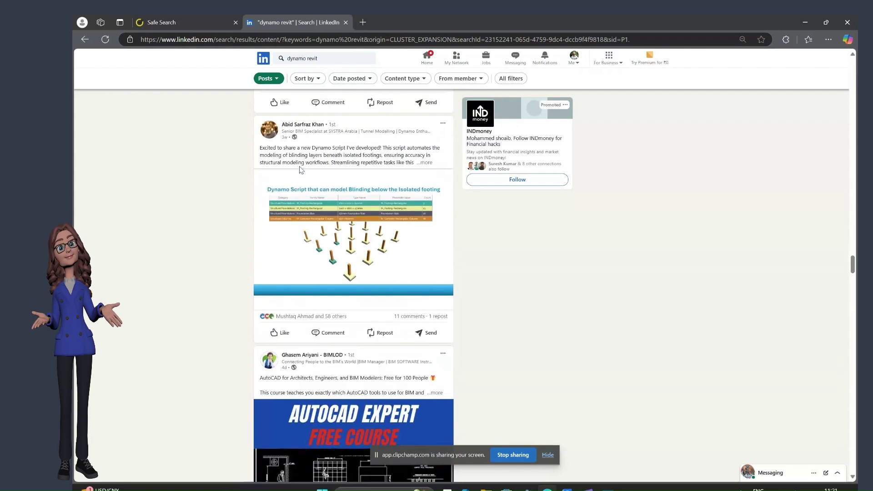
scroll(299, 172, "down", 3)
scroll(300, 171, "down", 4)
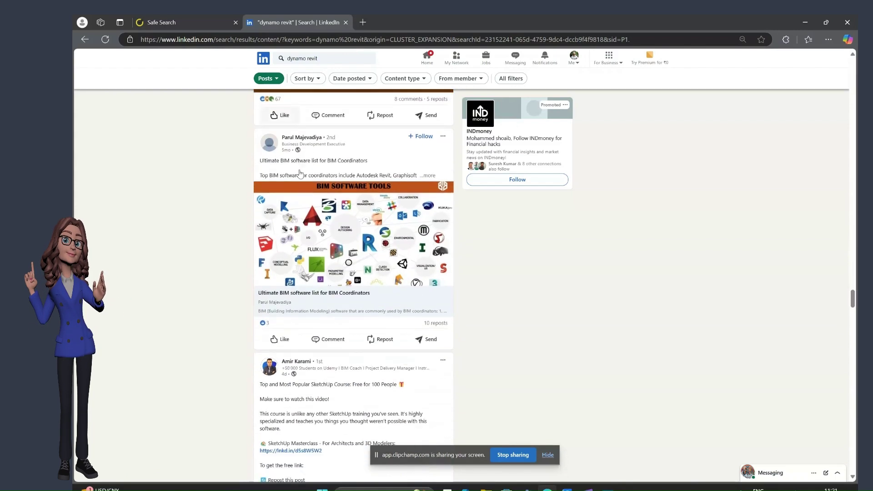
scroll(300, 173, "down", 6)
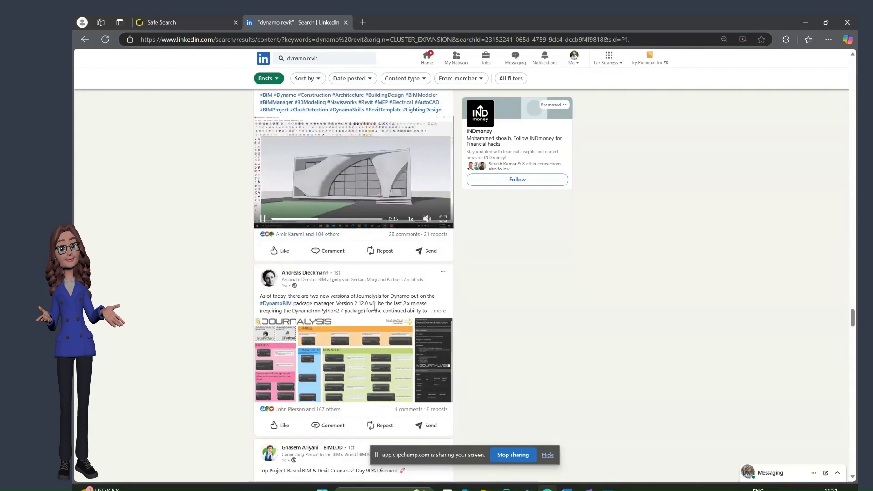
scroll(346, 249, "up", 5)
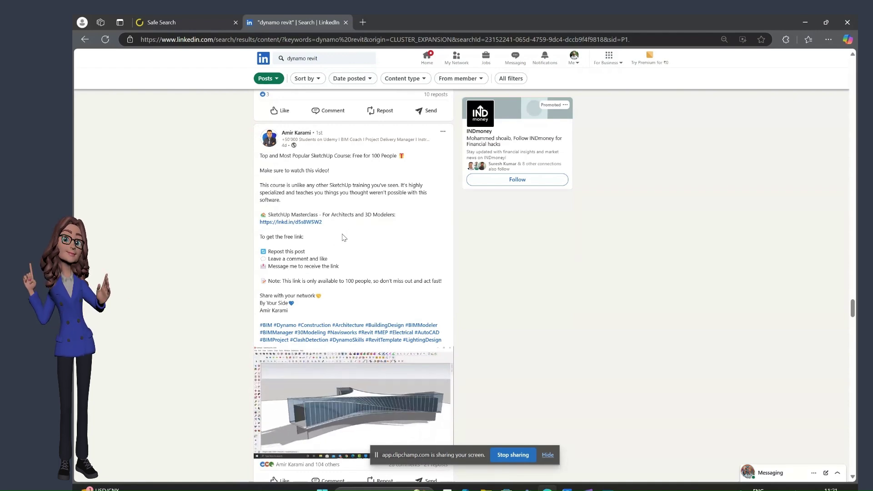
scroll(344, 238, "down", 3)
scroll(344, 237, "down", 3)
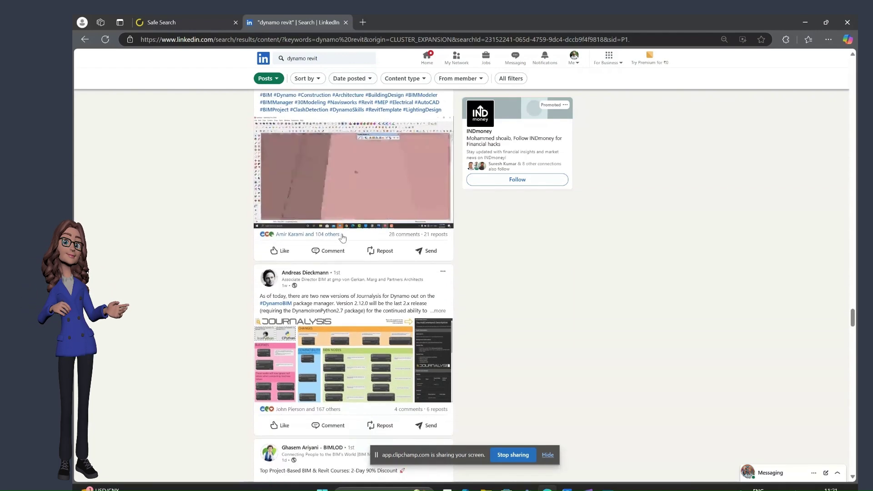
scroll(343, 237, "down", 2)
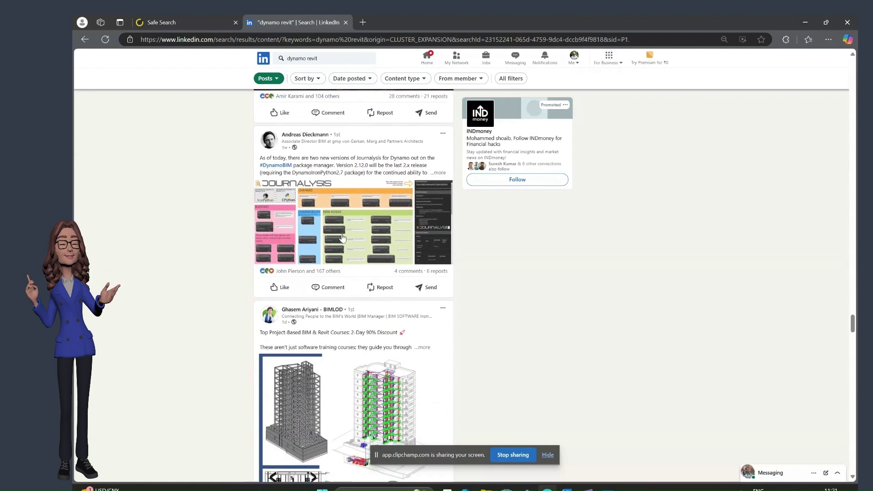
key("Caps_Lock")
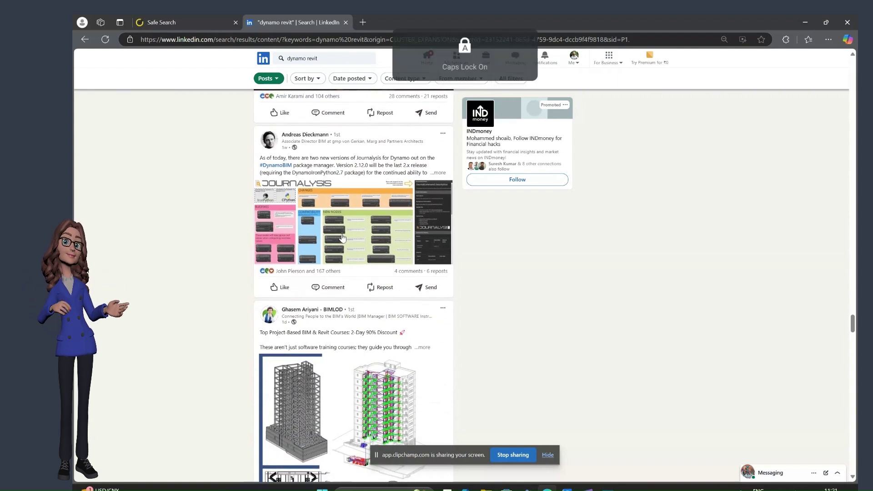
key("Caps_Lock")
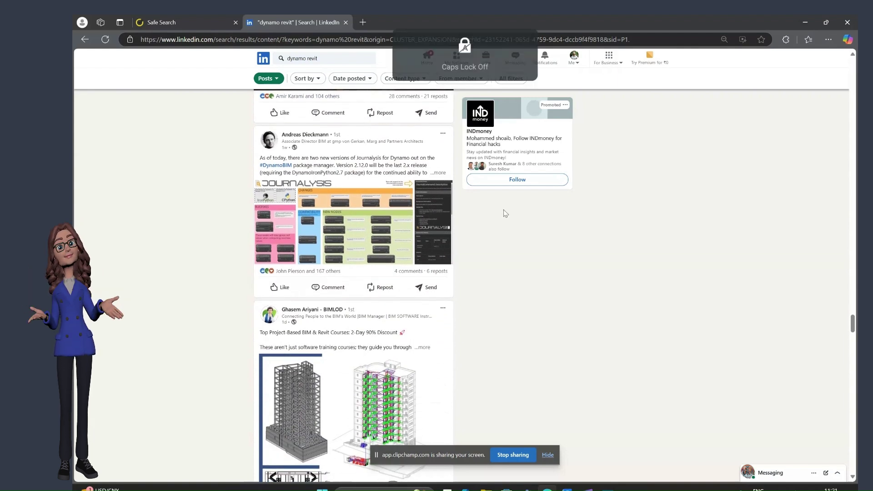
scroll(374, 218, "down", 5)
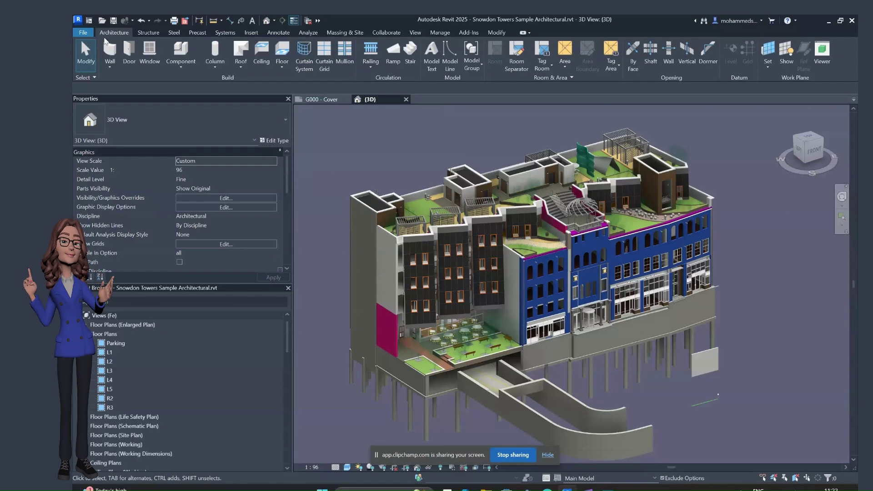
Switch to Revit and browse its Samples folder in the Open dialog, keeping the dialog clear of the model
left_click(83, 32)
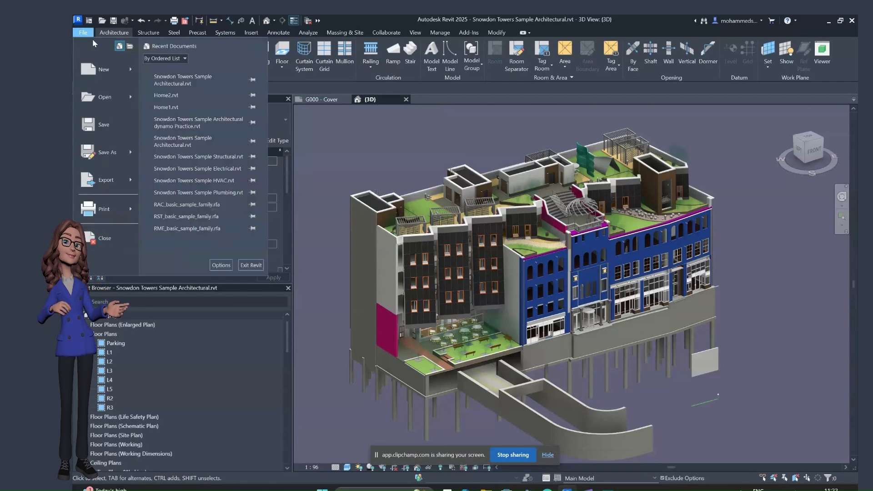
mouse_move(135, 89)
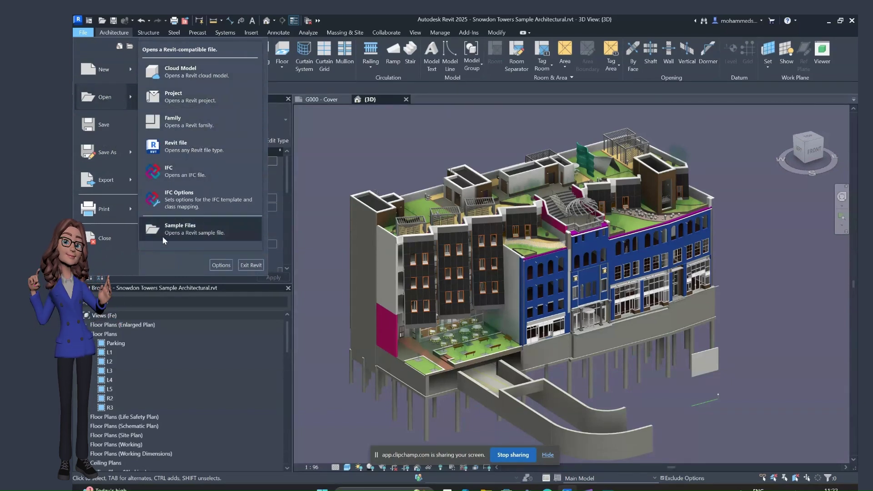
left_click(211, 233)
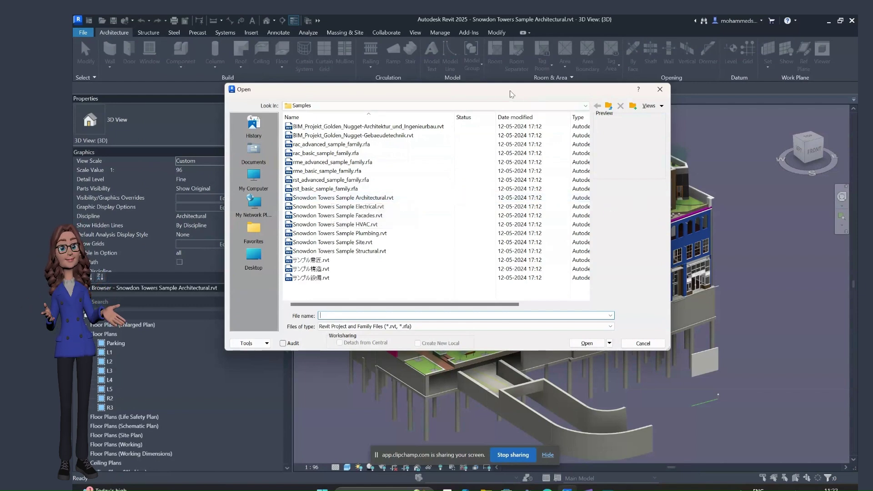
left_click_drag(465, 93, 311, 122)
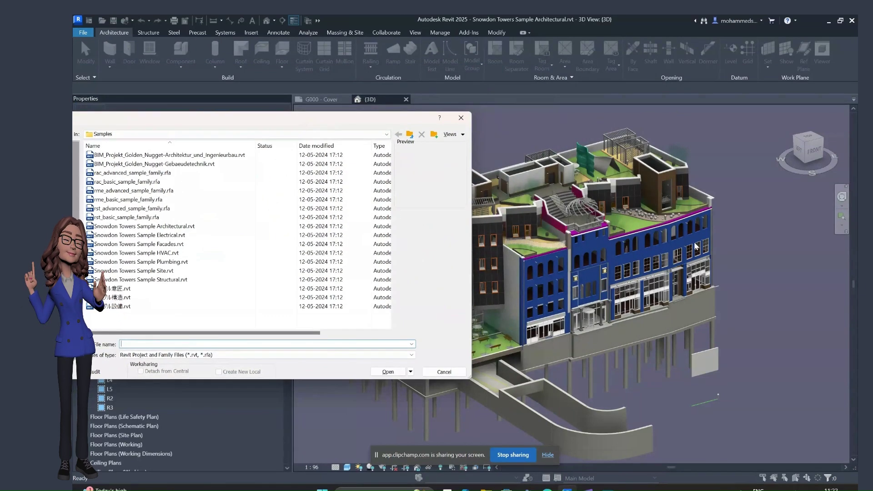
left_click_drag(258, 118, 373, 79)
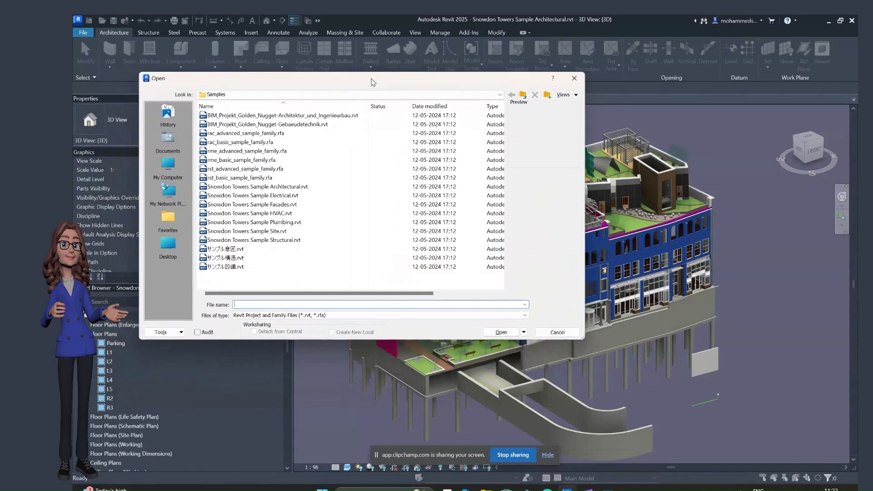
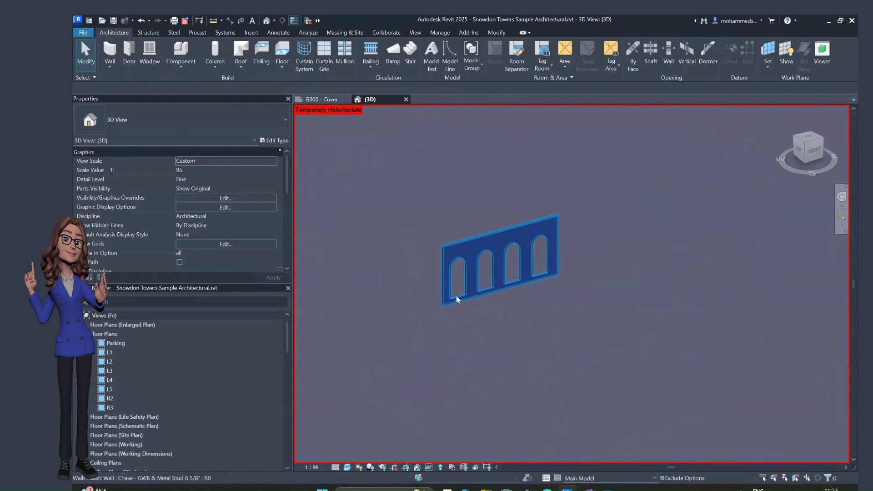
Examine the isolated blue wall with four arched openings from its back and front sides
left_click(457, 296)
middle_click_drag(380, 303, 605, 315, "shift")
left_click(604, 316)
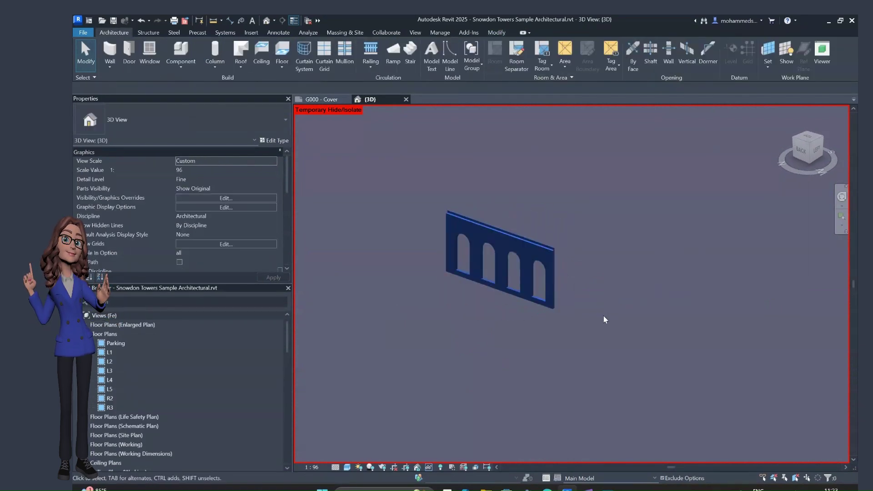
middle_click_drag(627, 261, 417, 253, "shift")
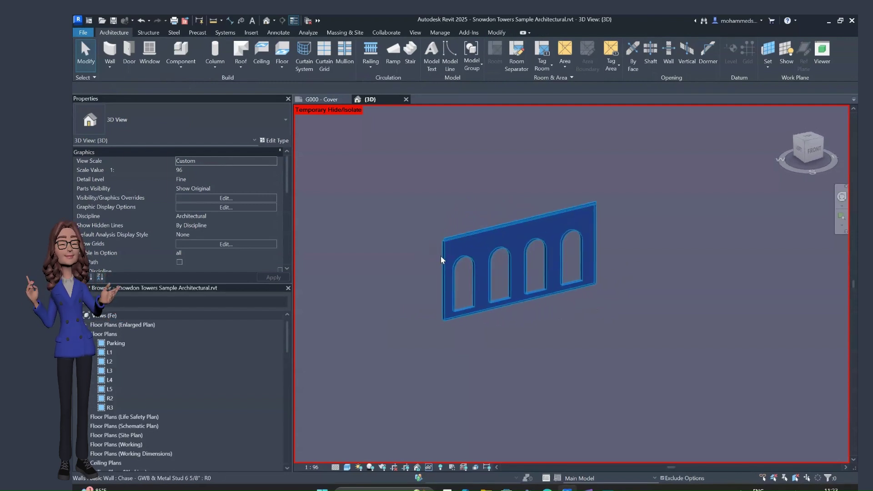
scroll(441, 255, "up", 4)
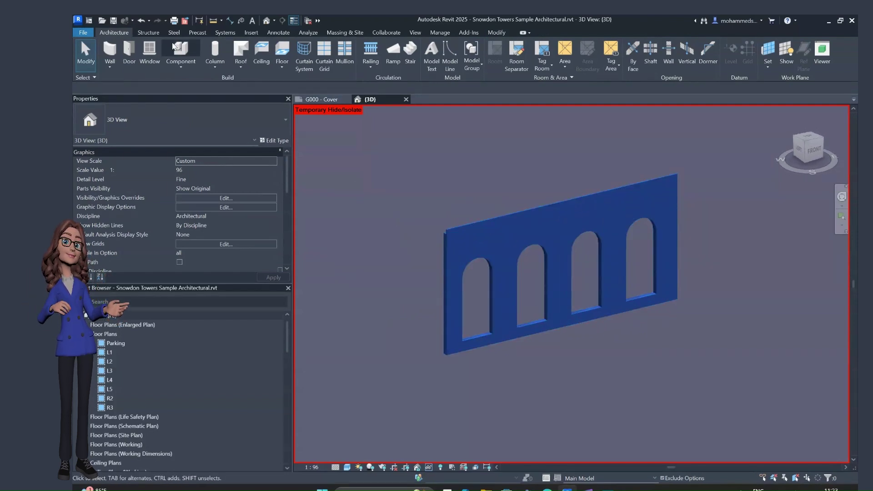
left_click(495, 32)
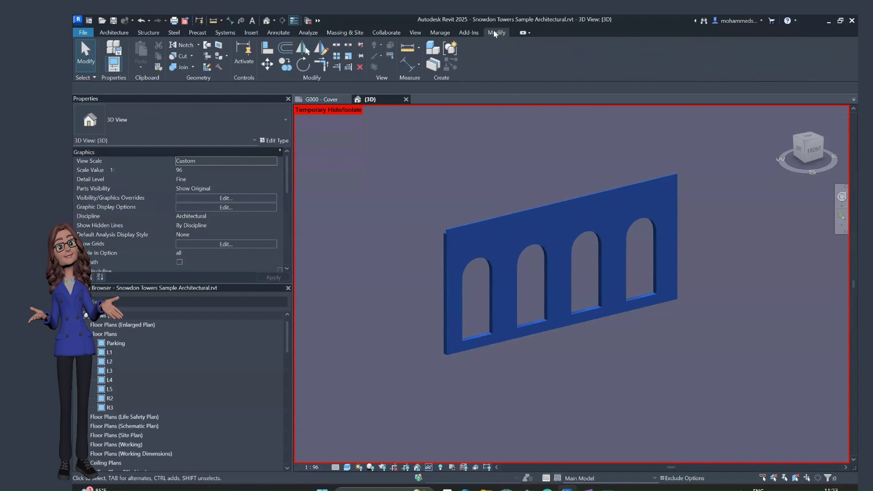
left_click(228, 55)
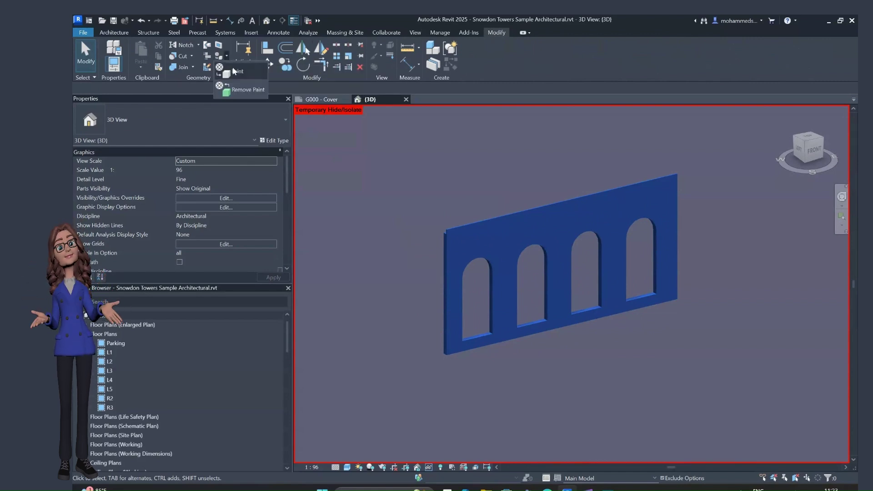
left_click(234, 71)
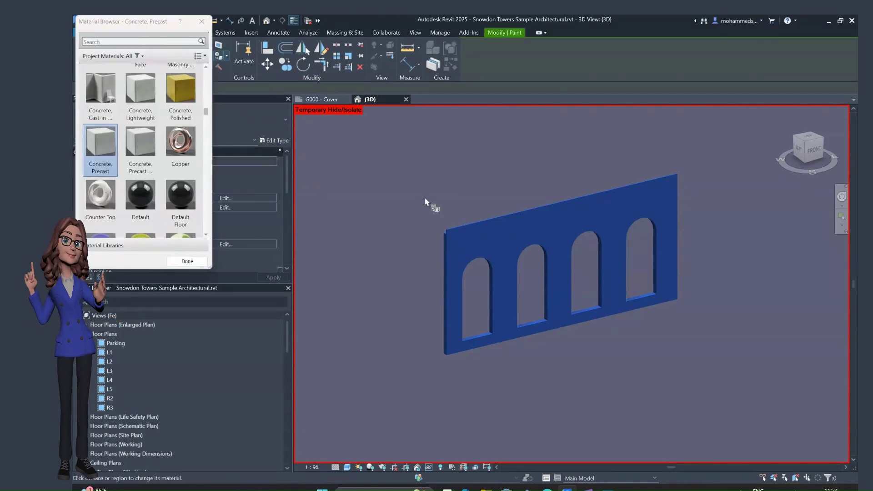
left_click(207, 23)
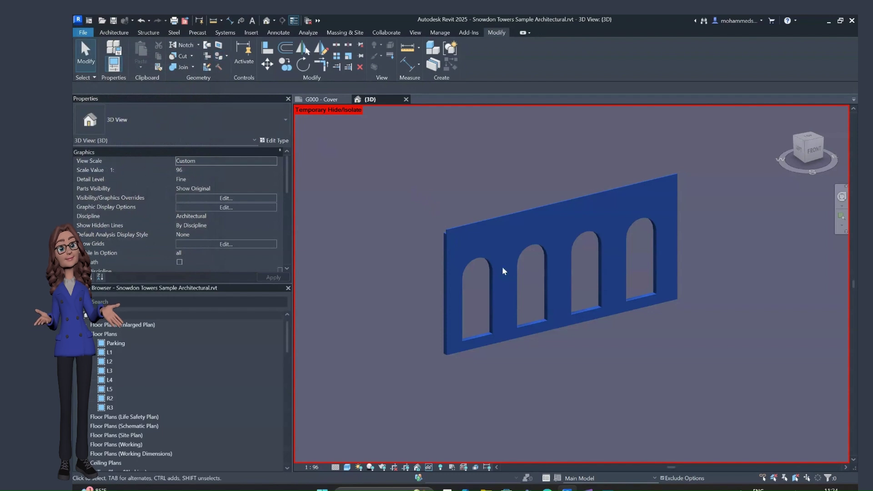
Select the isolated arched wall, inspect it from the side, and examine the Chase - GWB & Metal Stud 6 5/8" walls across the facade
scroll(441, 222, "down", 2)
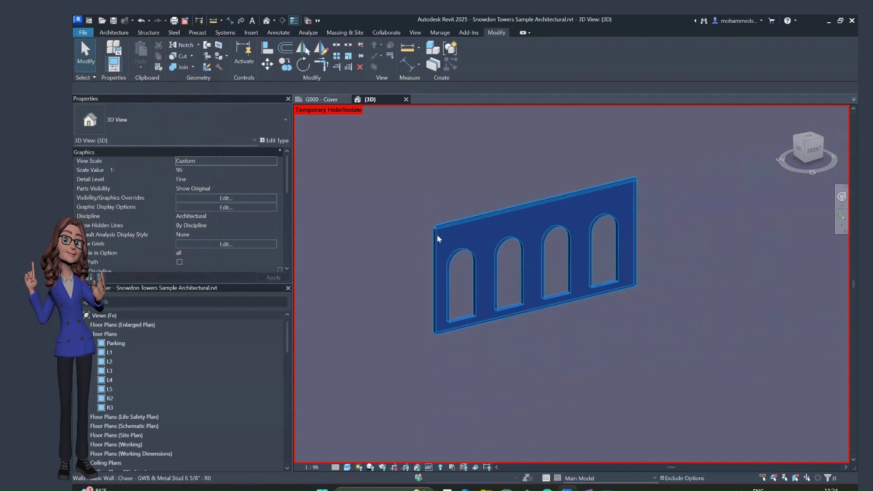
left_click(437, 241)
middle_click_drag(415, 240, 534, 203, "shift")
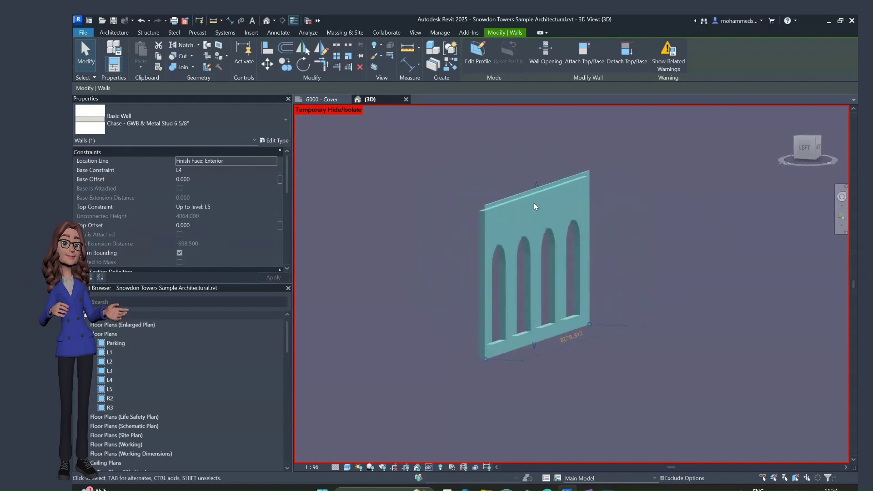
scroll(406, 202, "down", 1)
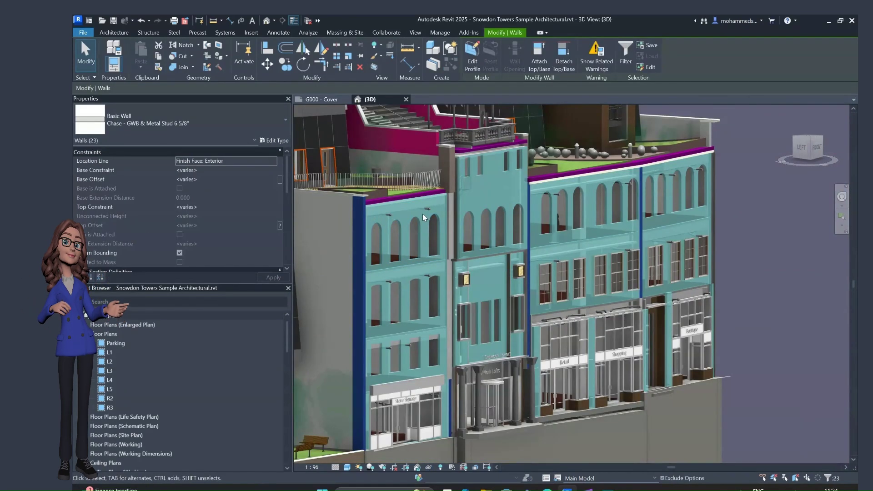
scroll(423, 213, "up", 1)
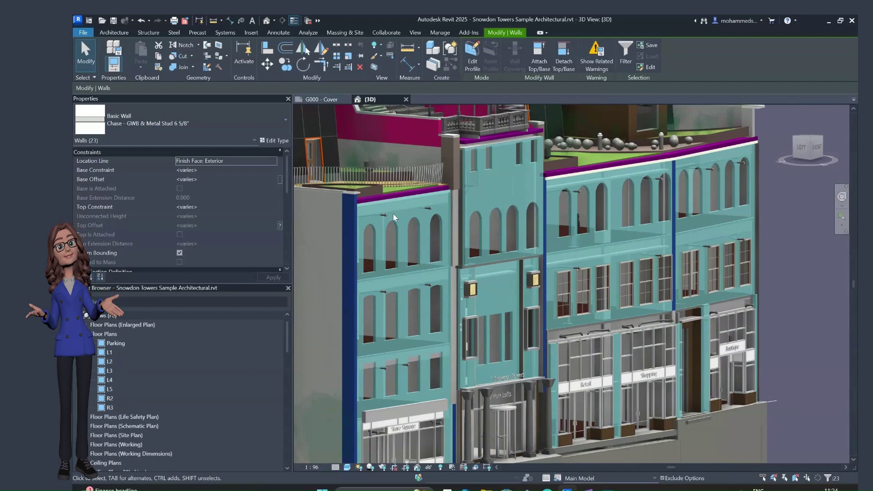
scroll(393, 214, "down", 1)
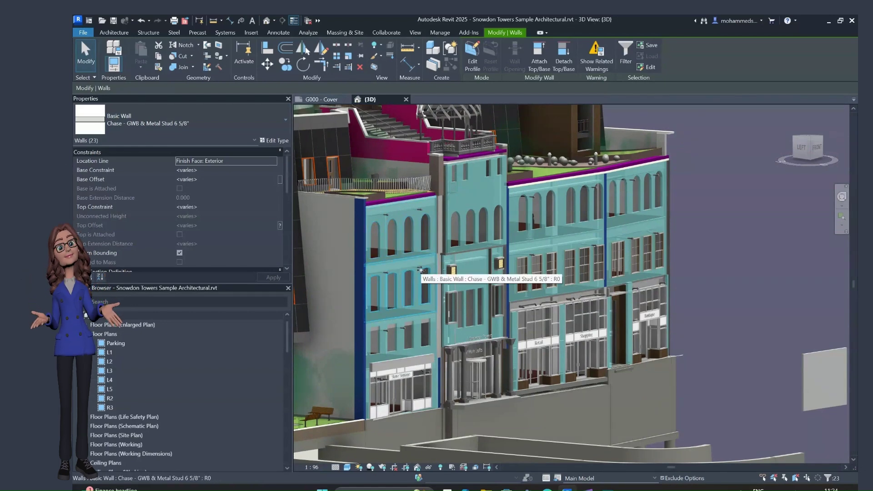
Clear the facade wall selection and inspect the wavy perforated green wall in the roof garden
left_click(710, 209)
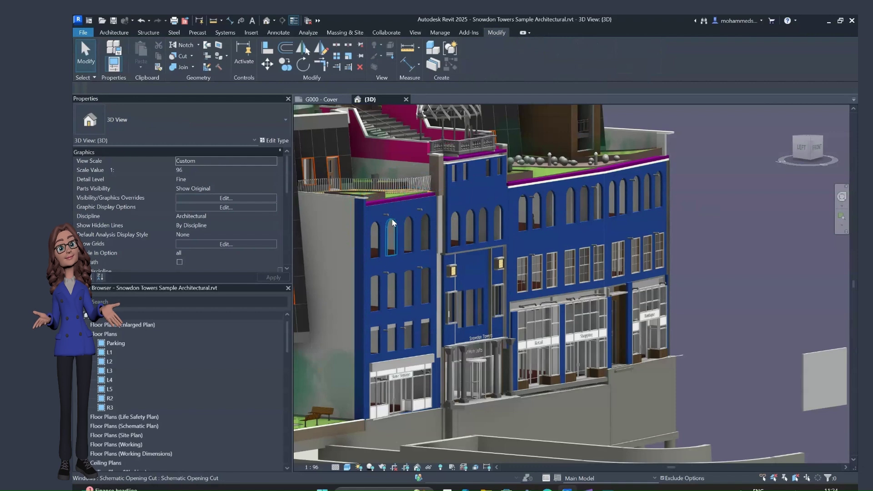
scroll(392, 220, "up", 4)
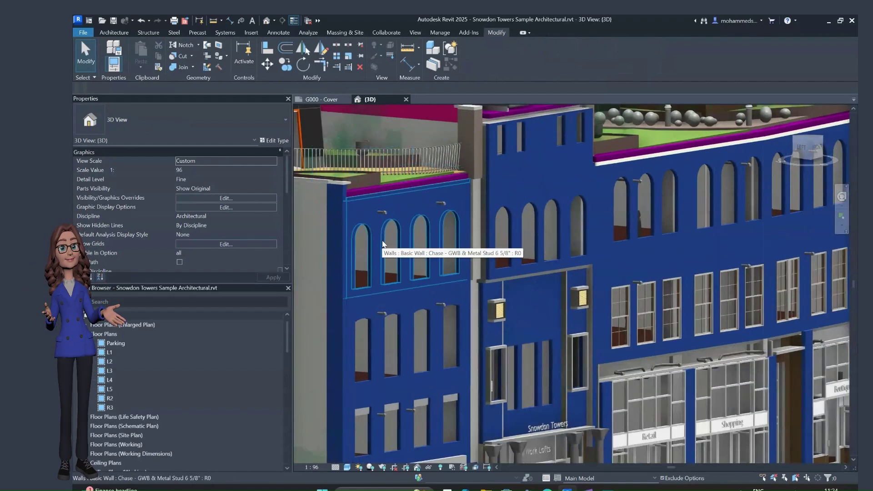
scroll(382, 240, "down", 5)
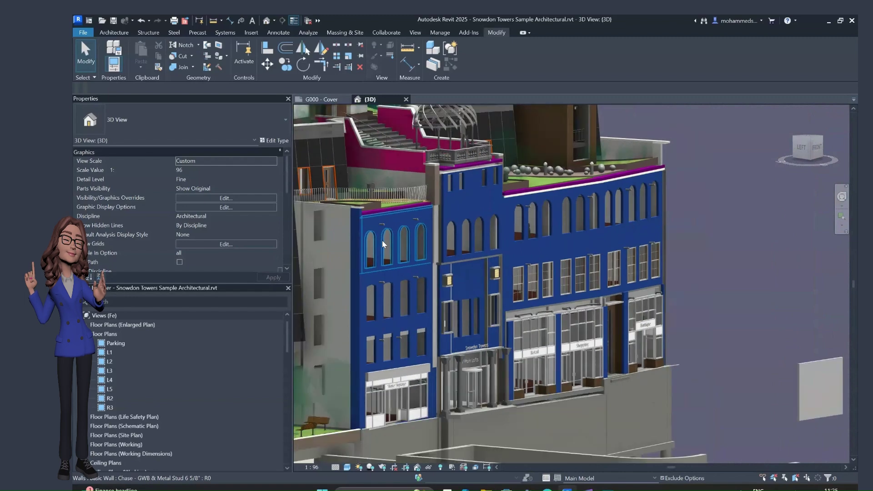
middle_click_drag(382, 240, 585, 223, "shift")
middle_click_drag(611, 158, 499, 122, "shift")
scroll(500, 122, "up", 6)
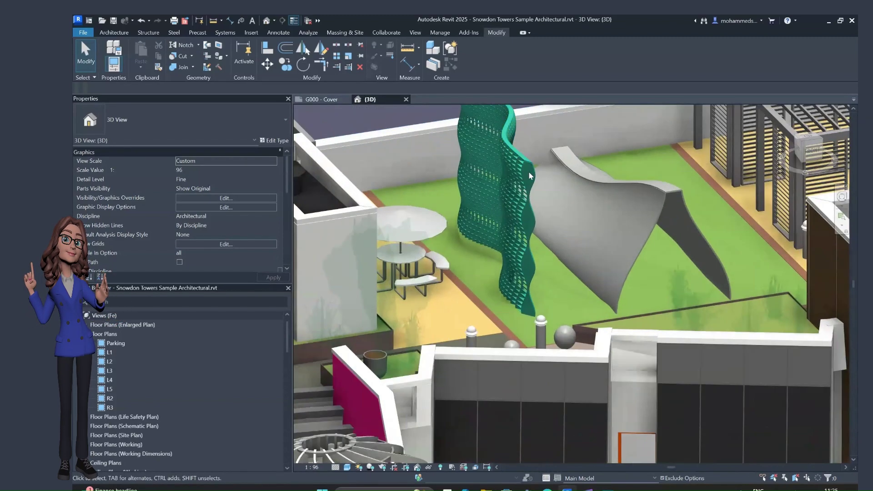
left_click(529, 171)
scroll(529, 171, "down", 5)
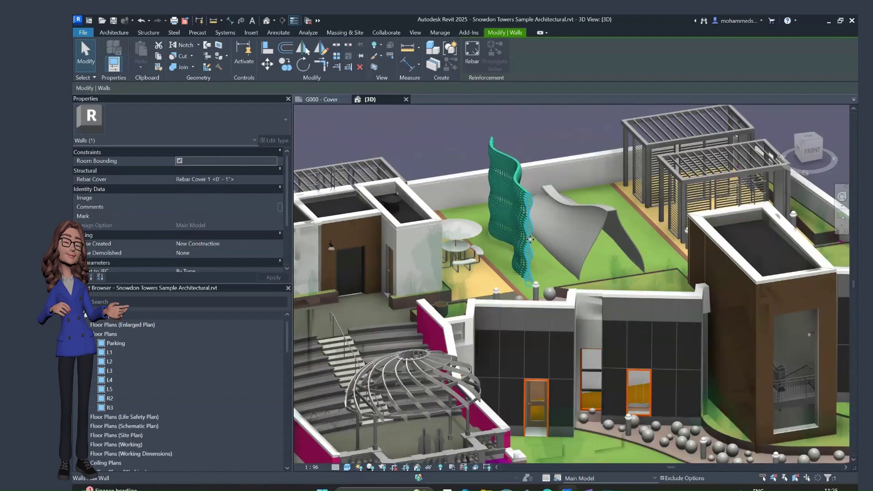
Examine the curved tunnel-shaped structural framing element in the roof garden and its place in the whole building
middle_click_drag(529, 171, 637, 236, "shift")
left_click(569, 288)
scroll(655, 292, "down", 4)
scroll(637, 227, "up", 4)
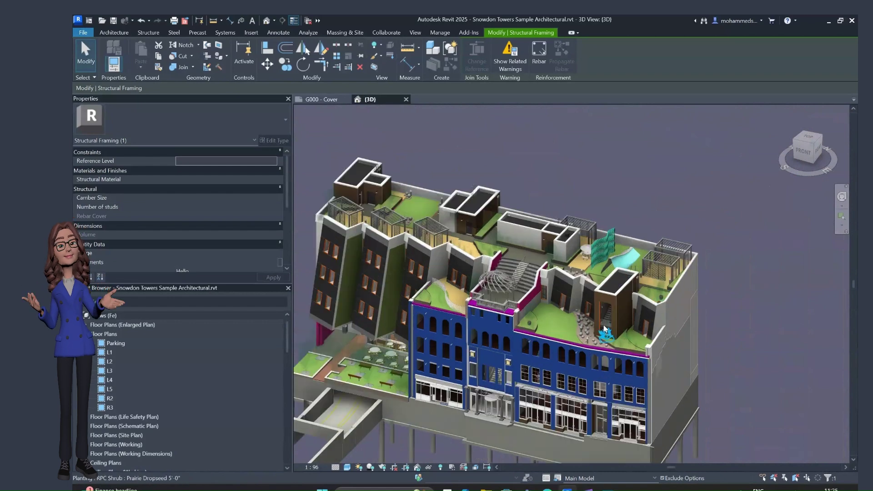
left_click(641, 207)
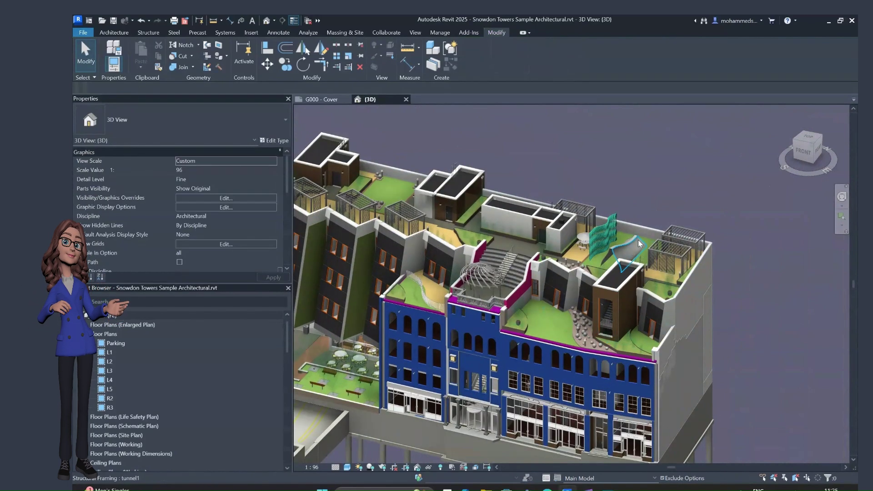
scroll(622, 247, "up", 3)
left_click(621, 246)
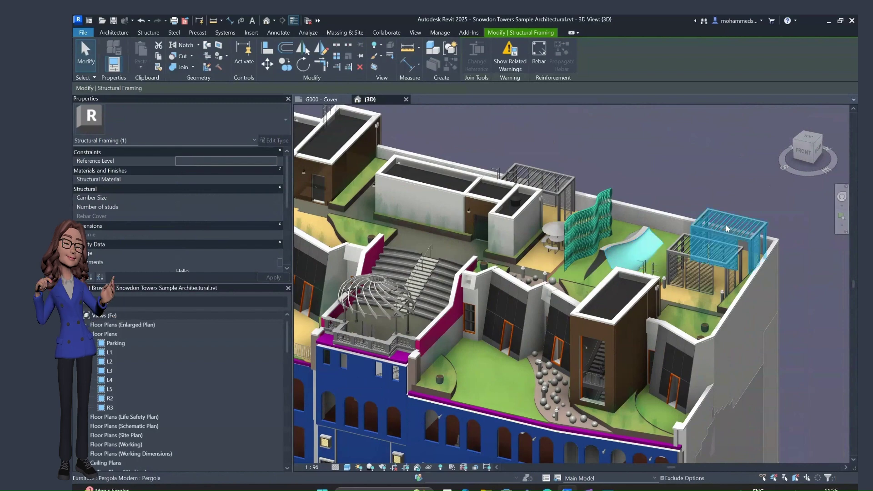
left_click(682, 185)
scroll(681, 185, "down", 5)
scroll(665, 237, "up", 5)
scroll(665, 236, "up", 2)
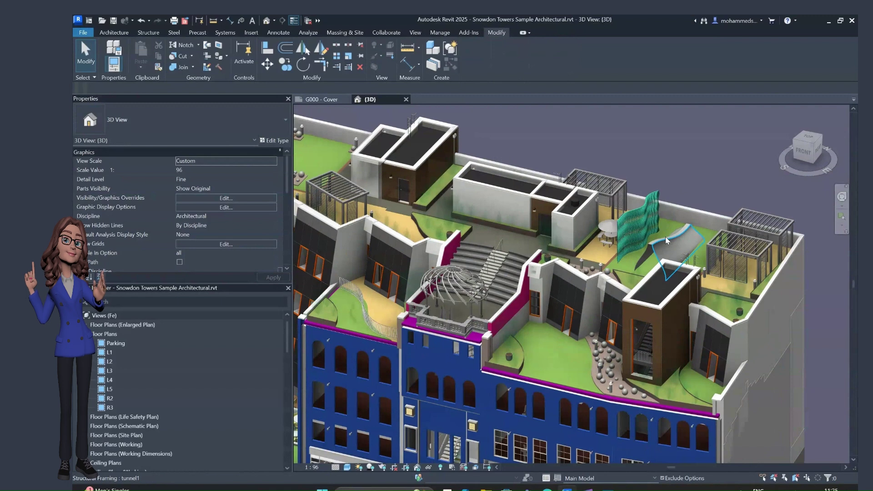
scroll(665, 236, "down", 5)
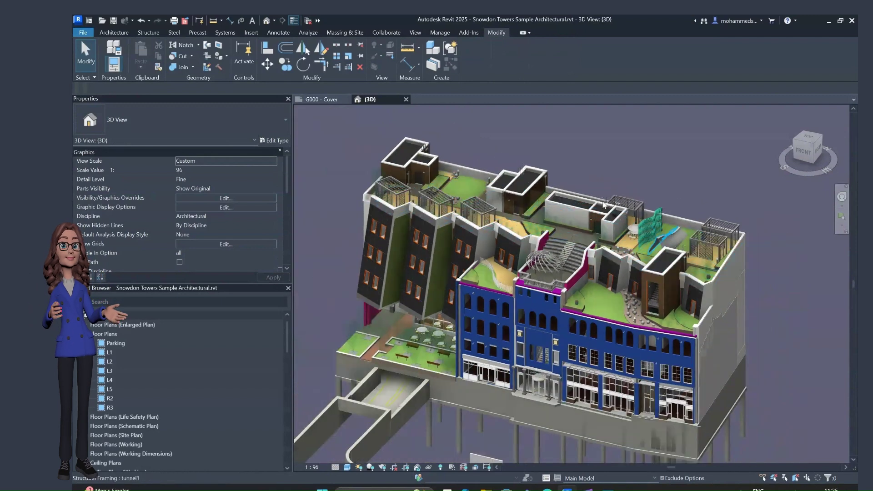
Launch Dynamo from the Revit project, then enlarge its window and place it over the model
left_click(109, 33)
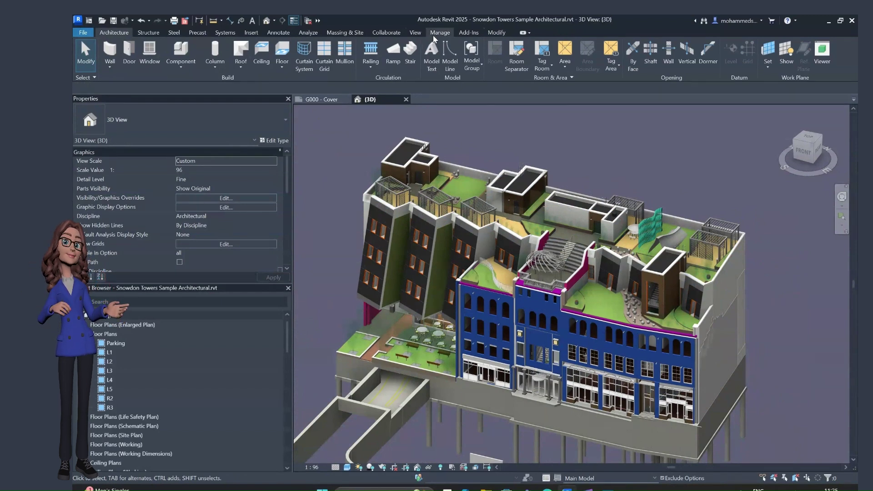
left_click(440, 32)
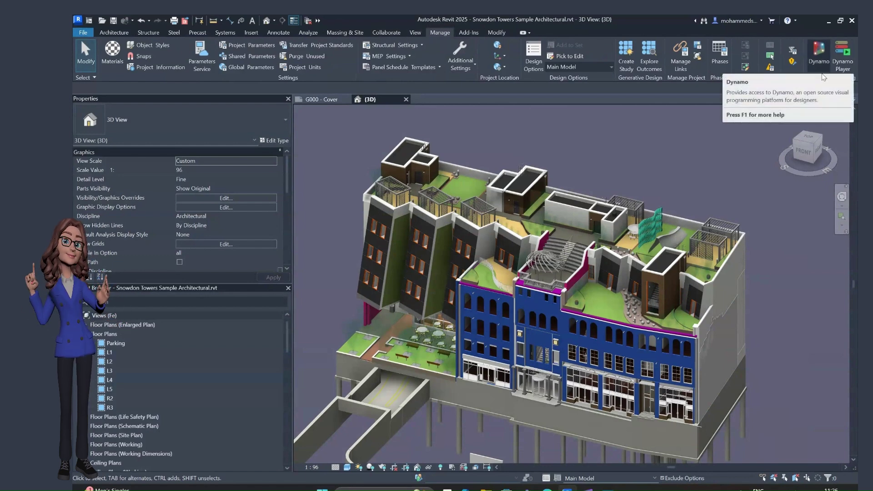
left_click(819, 59)
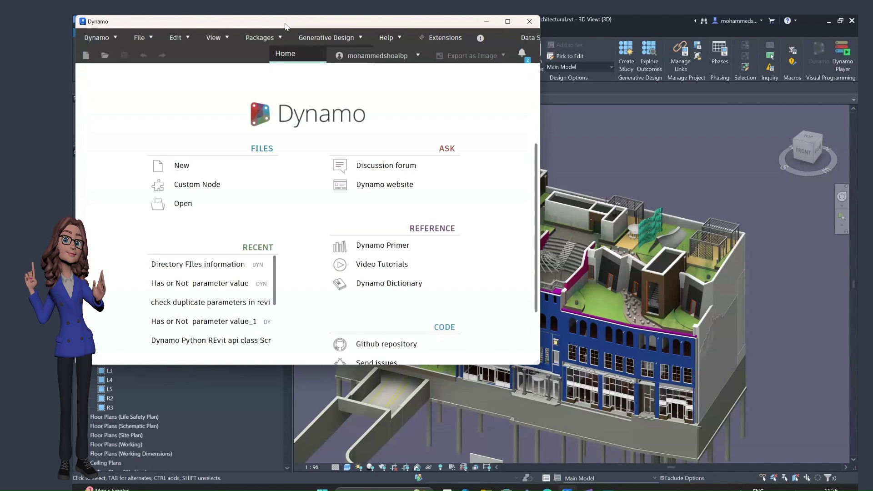
left_click_drag(285, 26, 500, 50)
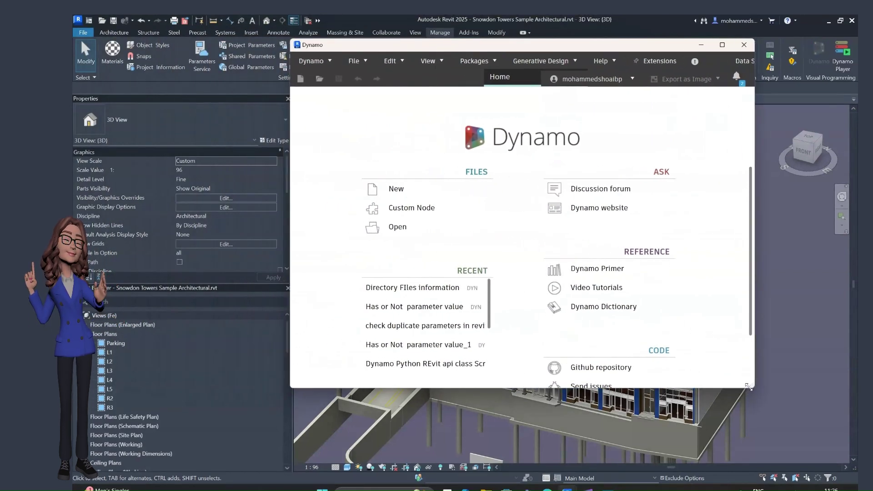
left_click_drag(750, 386, 823, 445)
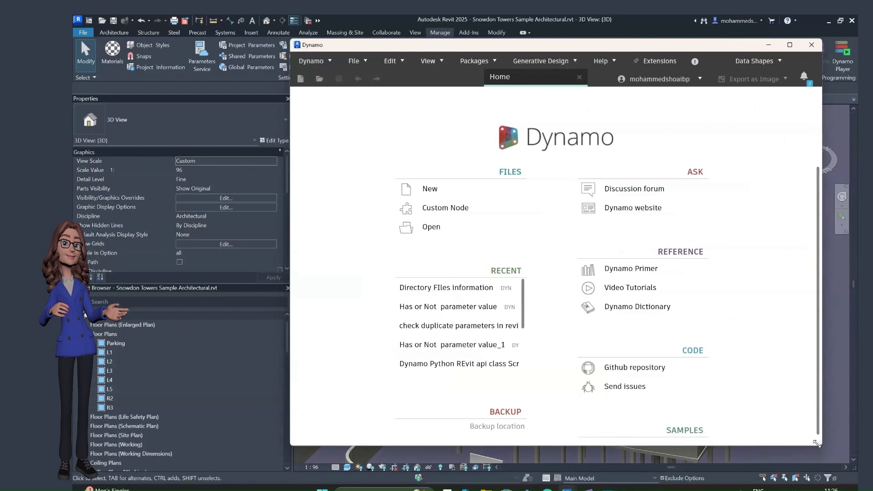
left_click_drag(592, 50, 479, 45)
left_click(198, 56)
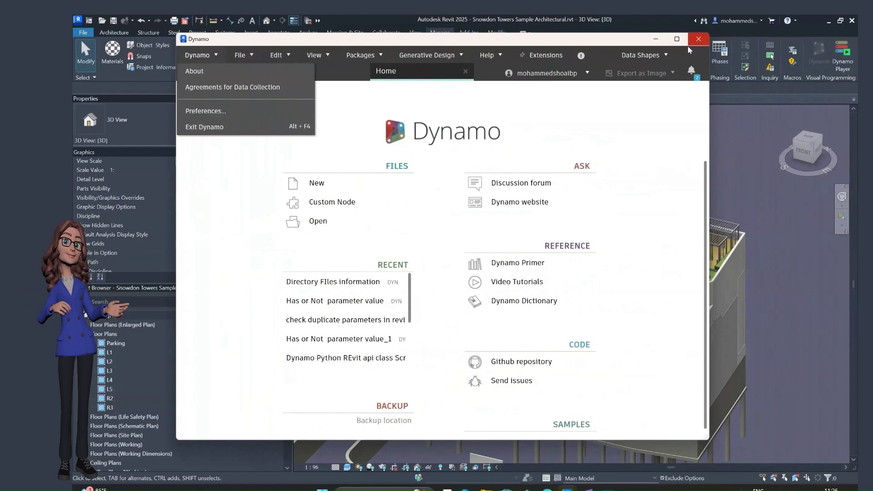
mouse_move(644, 55)
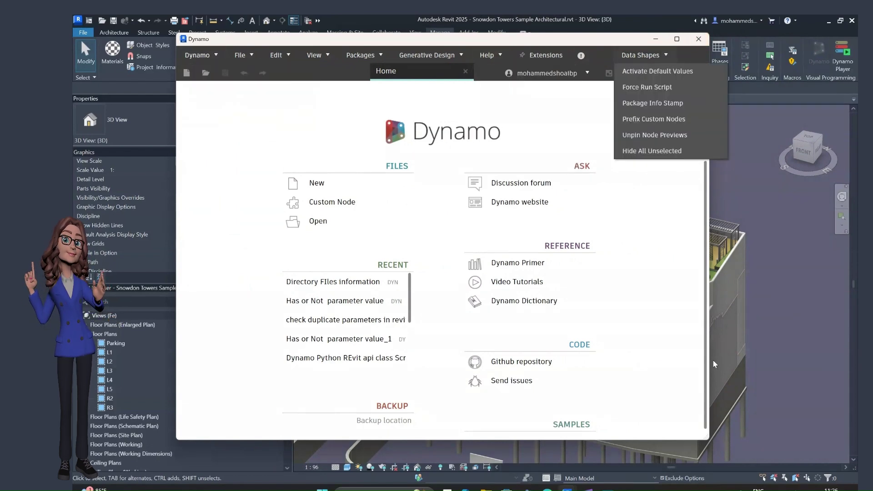
left_click(708, 437)
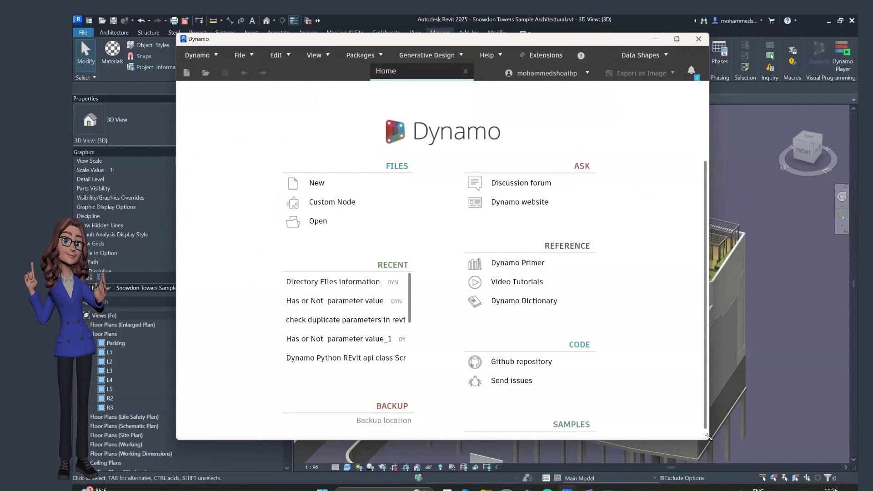
Check the Dynamo Core and Dynamo Revit versions and read the licence text in About Dynamo, closing it when done
left_click(203, 55)
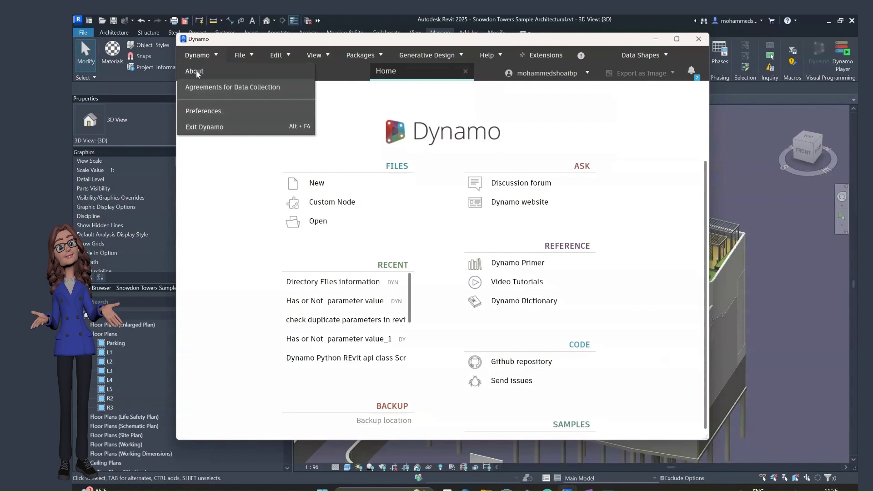
left_click(196, 72)
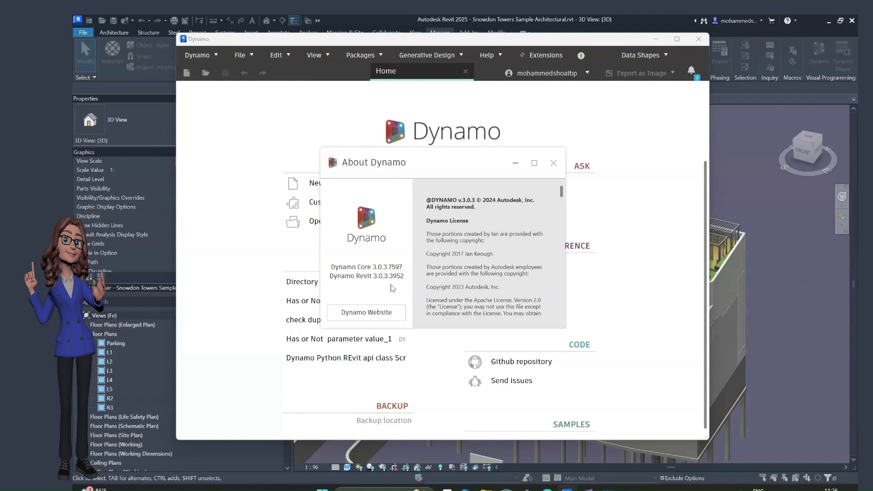
scroll(487, 218, "down", 10)
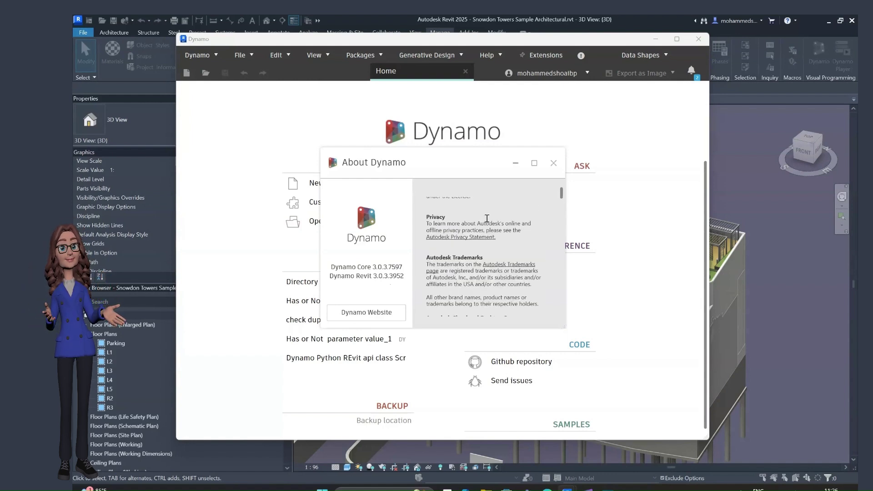
scroll(487, 221, "up", 5)
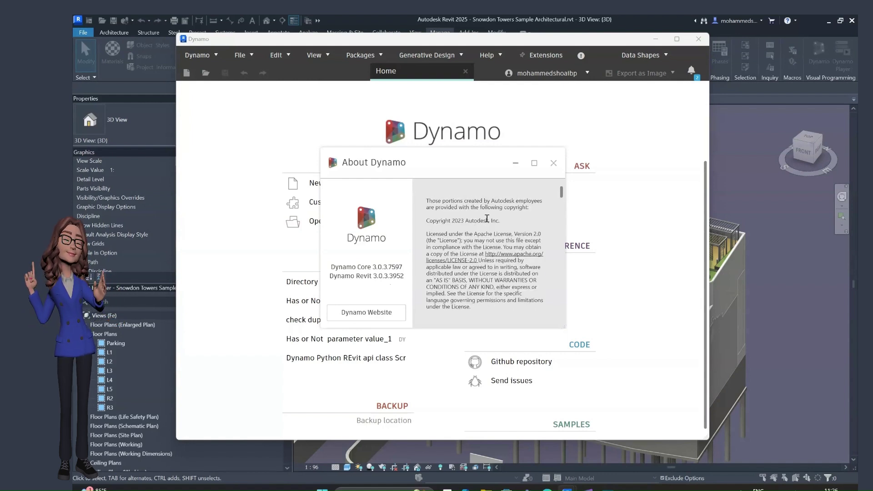
scroll(487, 218, "up", 2)
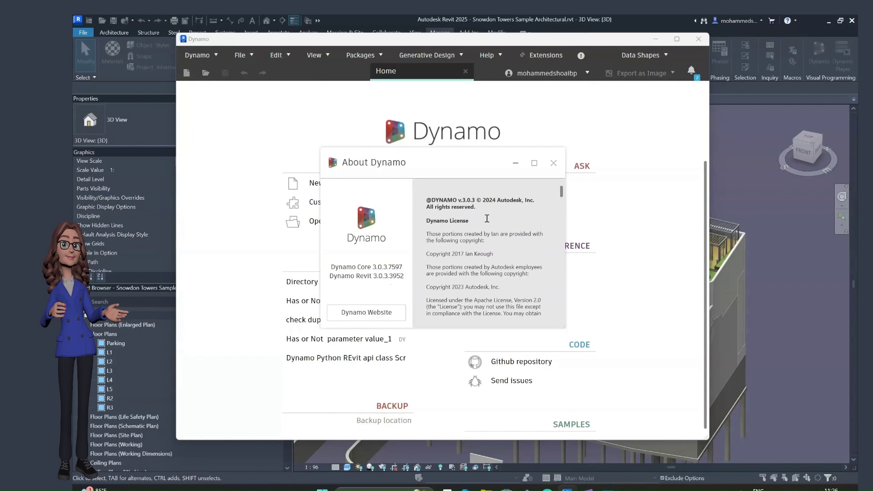
scroll(486, 218, "down", 3)
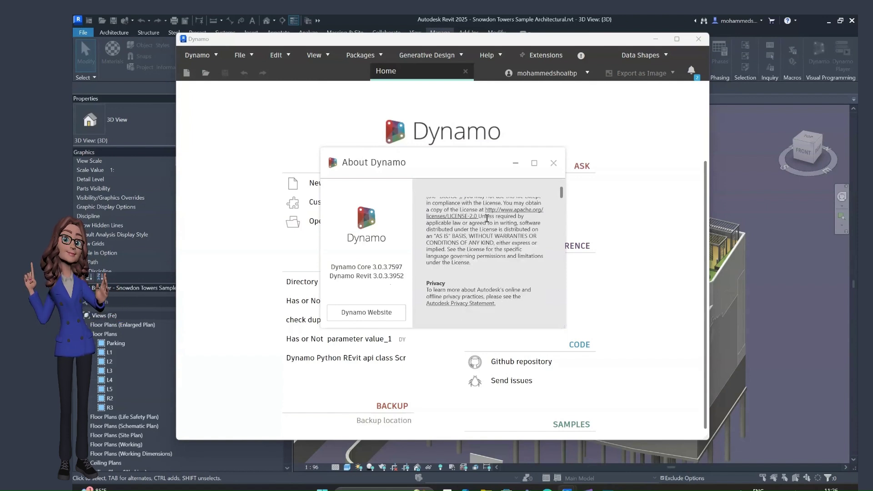
scroll(478, 200, "up", 1)
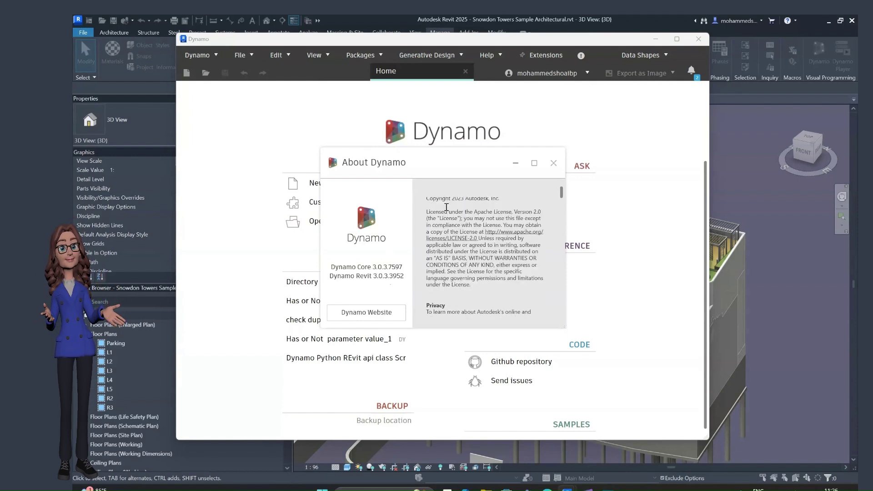
left_click(553, 163)
Read the Agreements for Data Collection on Autodesk Analytics and ML Node Autocomplete, and close them without opting in
left_click(200, 55)
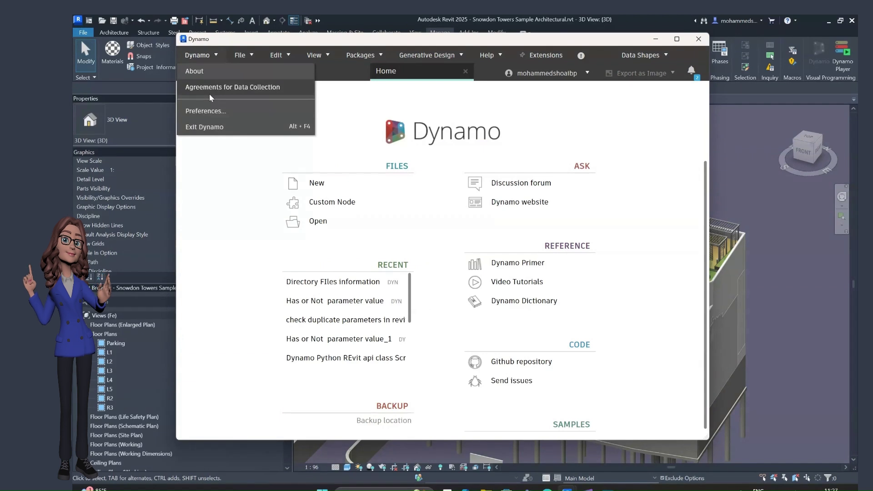
left_click(285, 88)
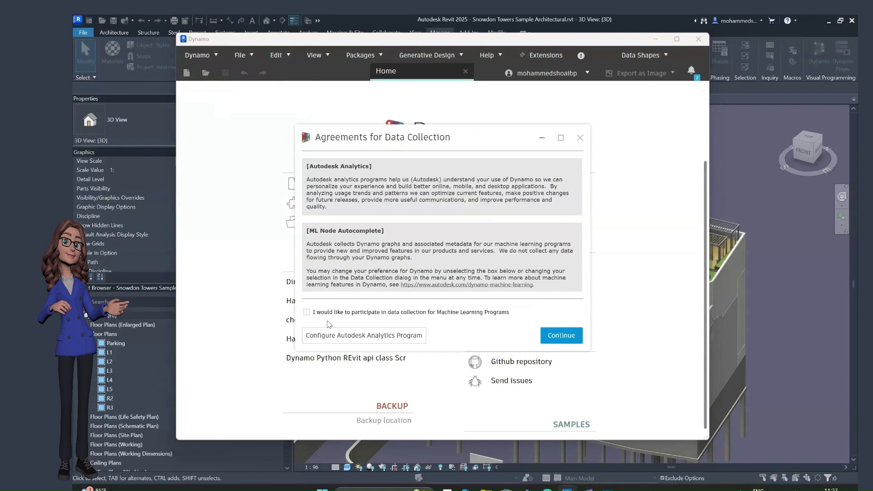
scroll(351, 272, "down", 1)
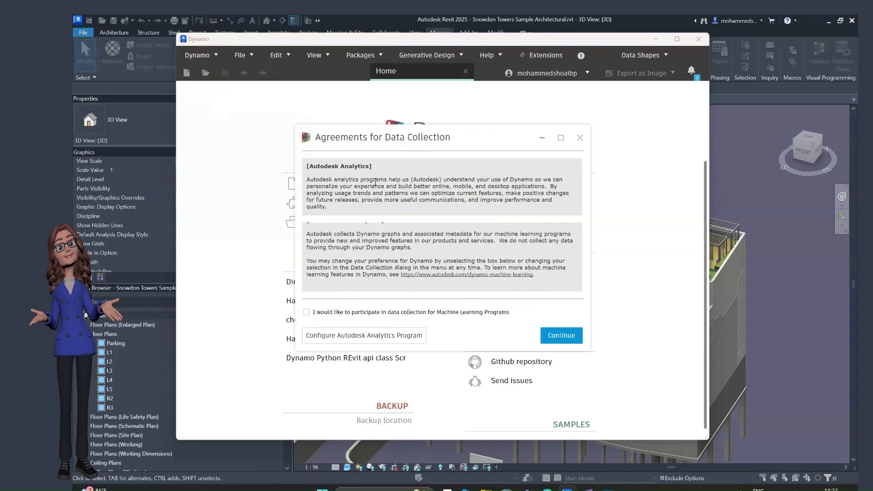
scroll(342, 272, "up", 1)
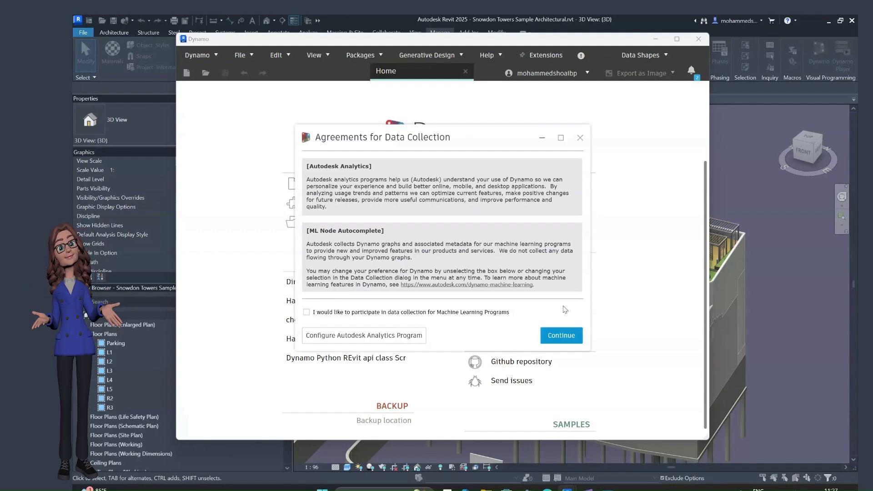
left_click(580, 138)
Open the Dynamo preferences and review the general settings for language, splash screen, number format and recent files
left_click(197, 55)
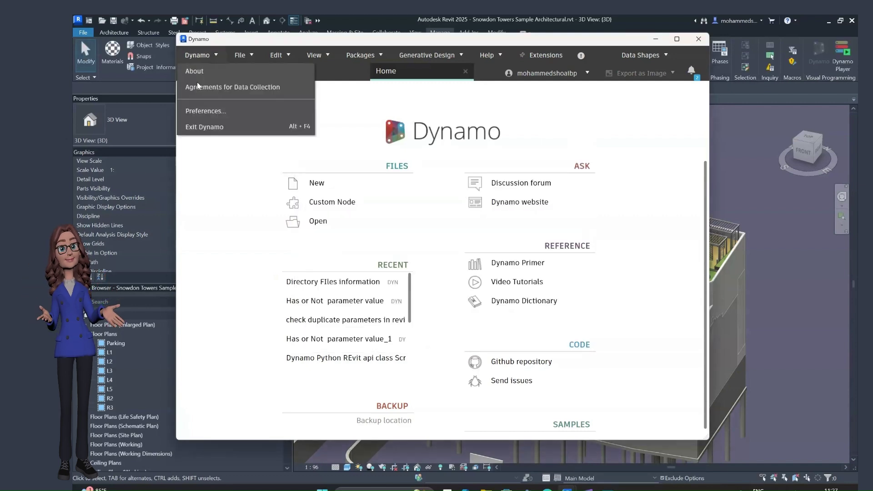
left_click(200, 112)
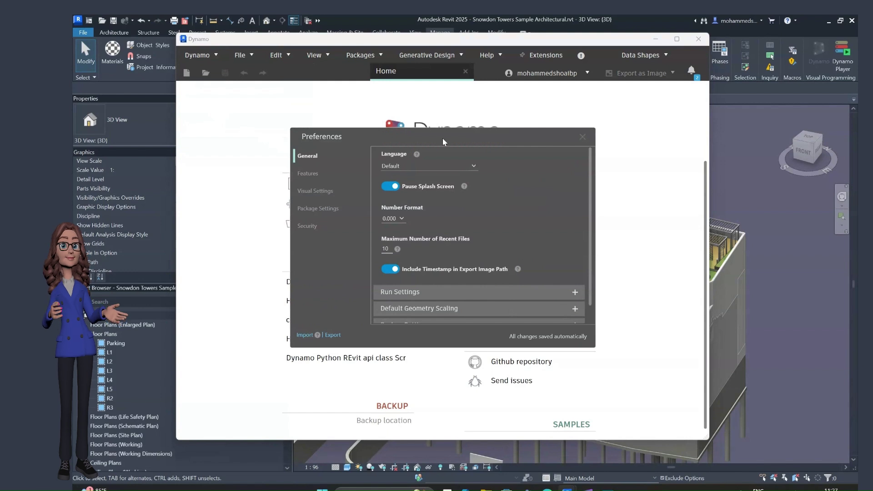
left_click_drag(443, 139, 422, 100)
left_click(450, 127)
left_click(450, 127)
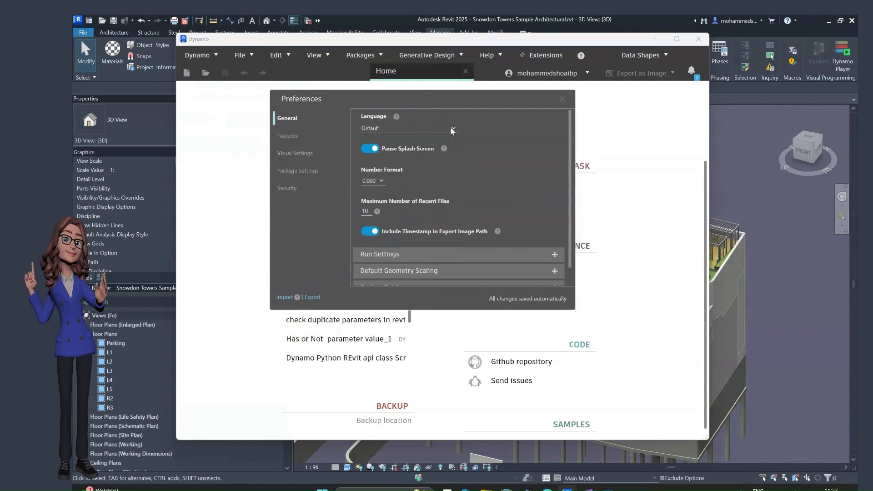
scroll(441, 151, "down", 1)
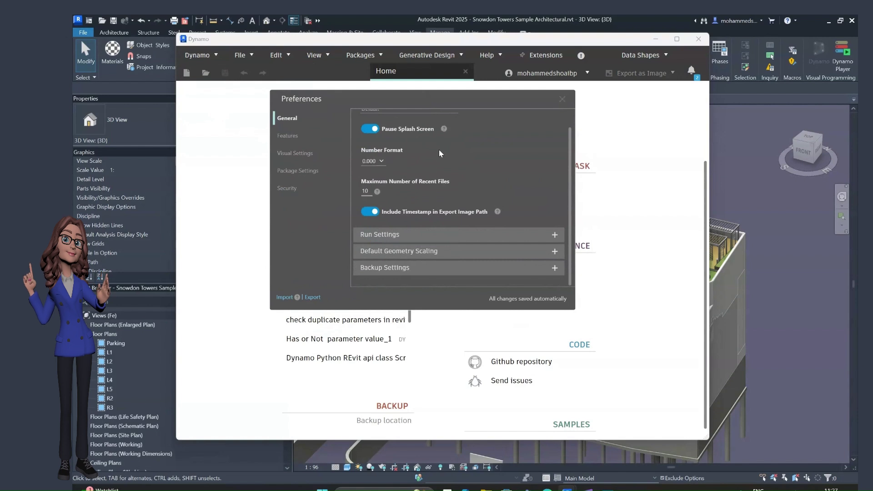
scroll(439, 151, "up", 1)
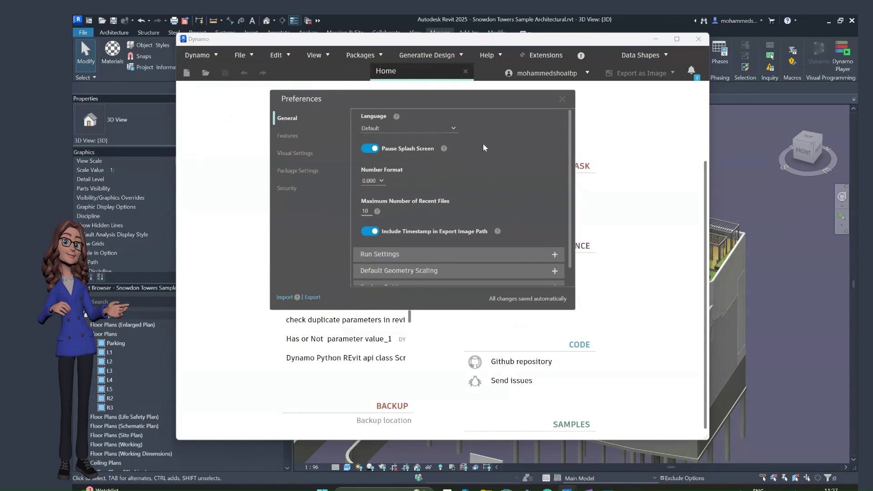
scroll(483, 146, "down", 1)
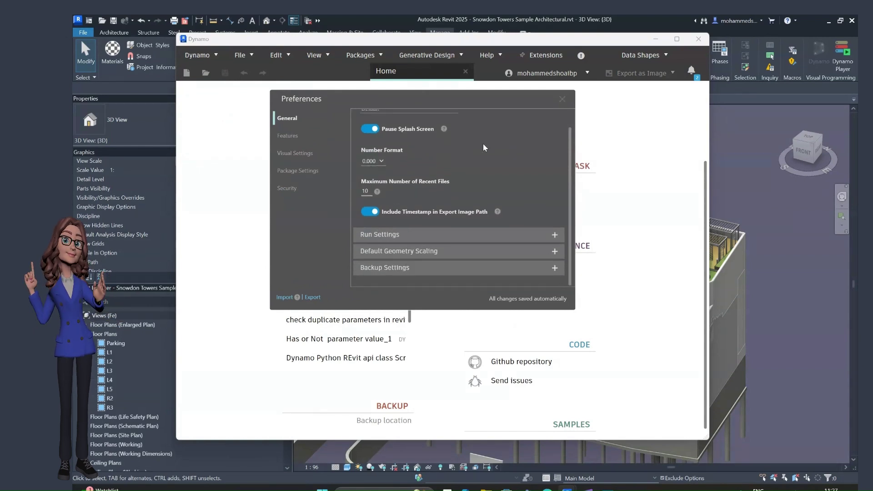
left_click(381, 162)
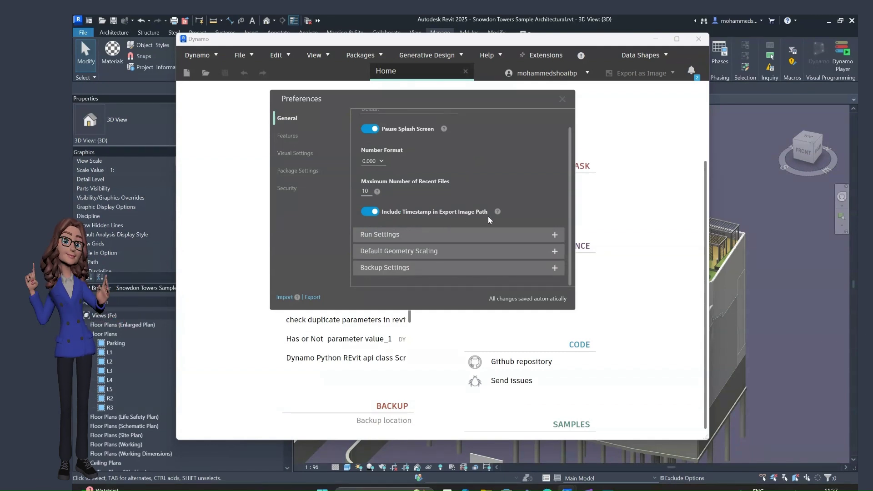
Set the default run setting to Manual in the general preferences
left_click(494, 234)
scroll(494, 231, "down", 2)
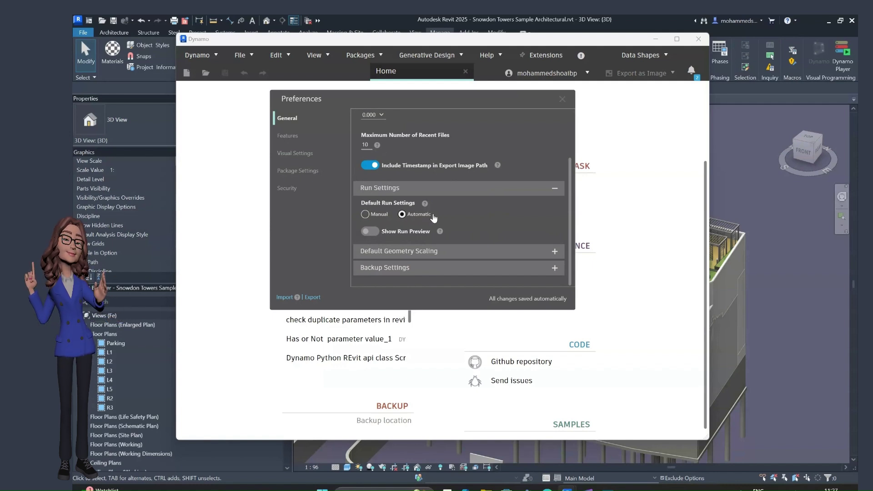
left_click(365, 216)
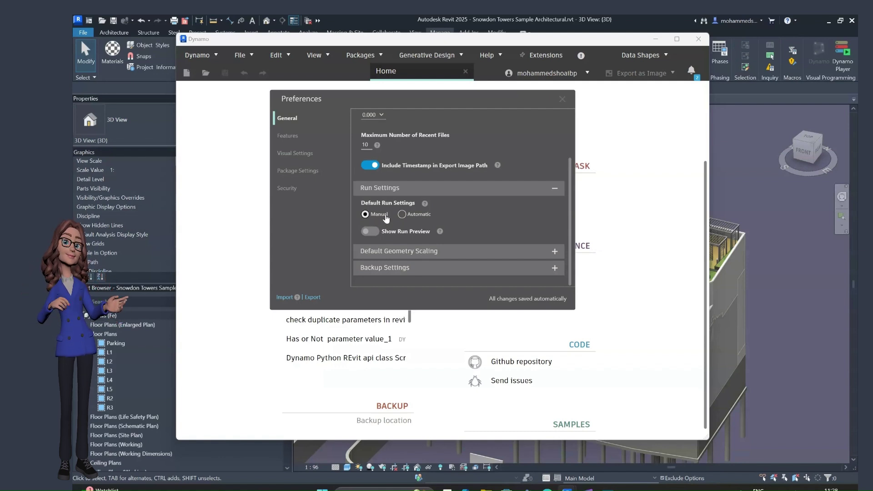
Compare the working ranges of the Small, Medium, Large and Extra large default geometry scaling options, finishing on Medium
left_click(446, 251)
scroll(424, 198, "down", 2)
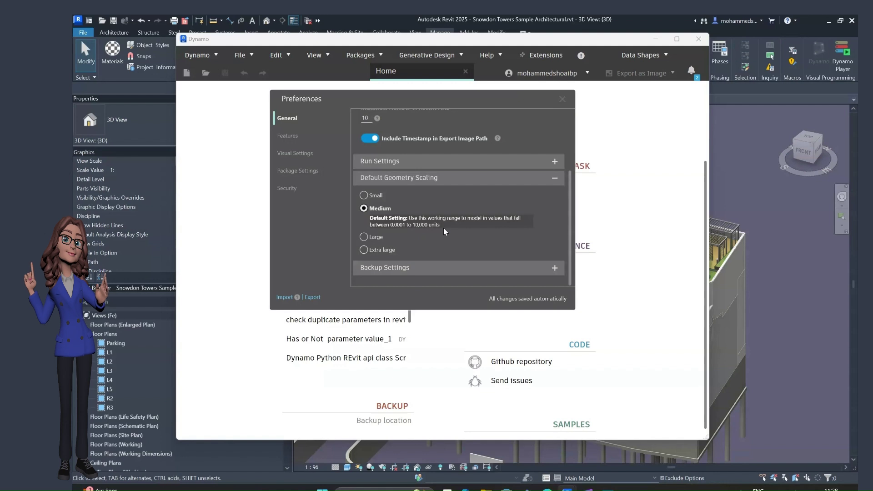
left_click(366, 199)
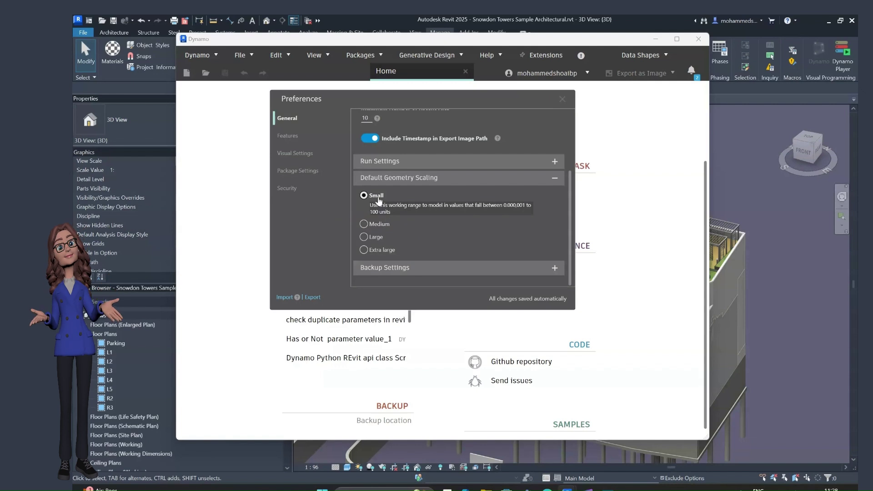
left_click(364, 224)
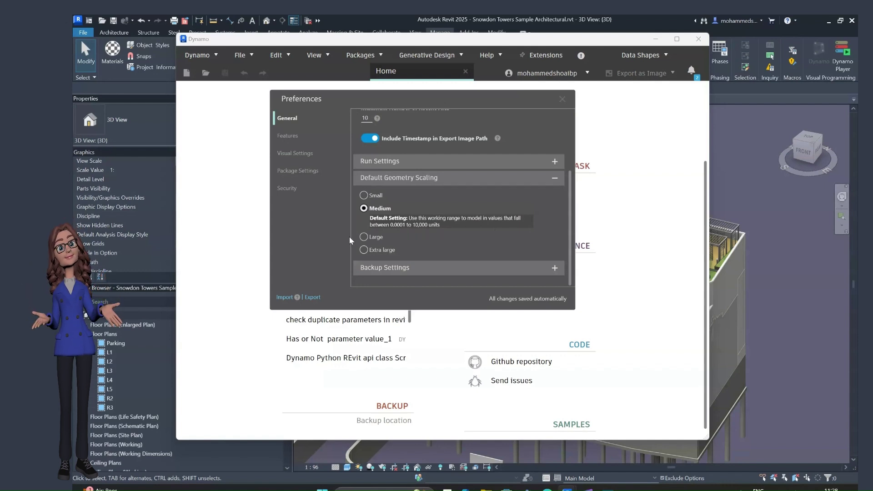
left_click(364, 237)
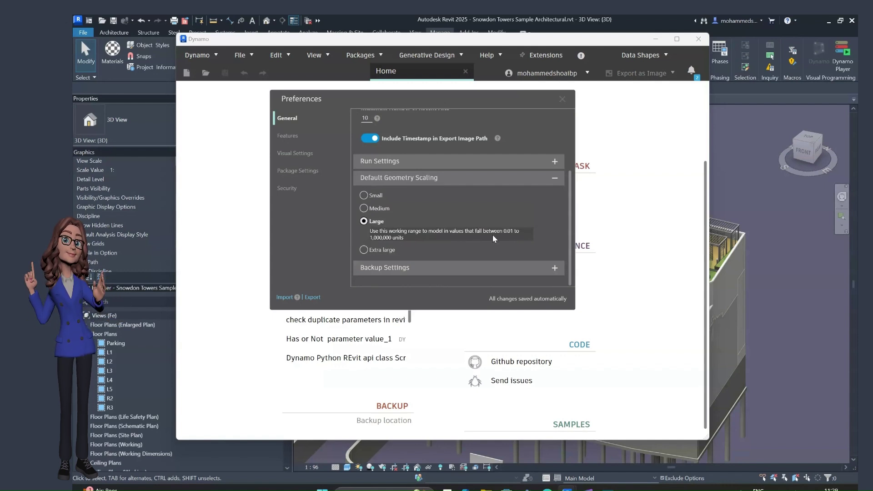
left_click(364, 249)
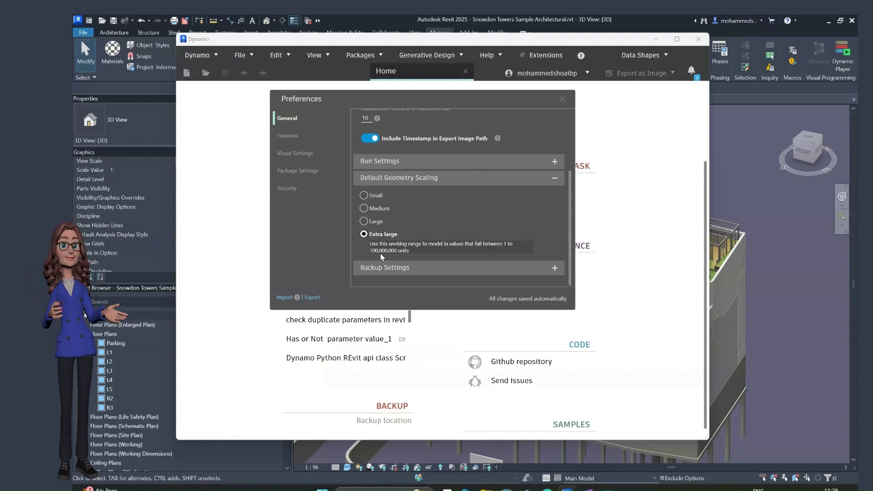
left_click(364, 222)
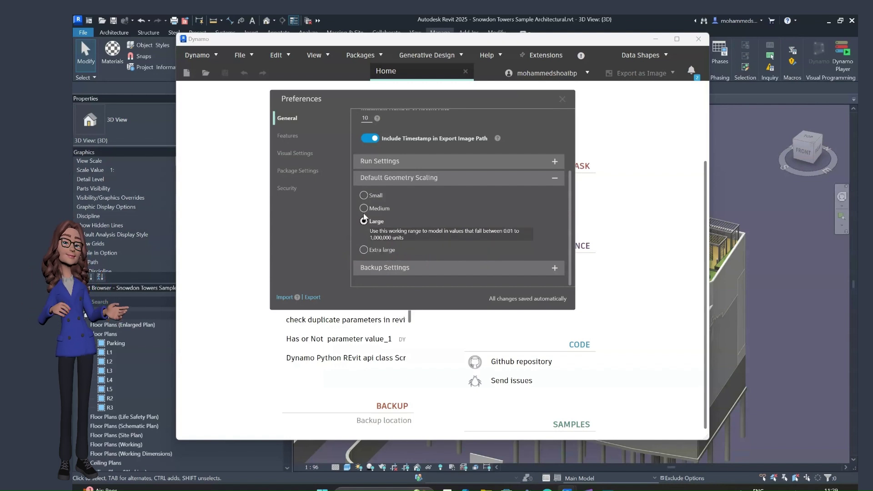
left_click(364, 208)
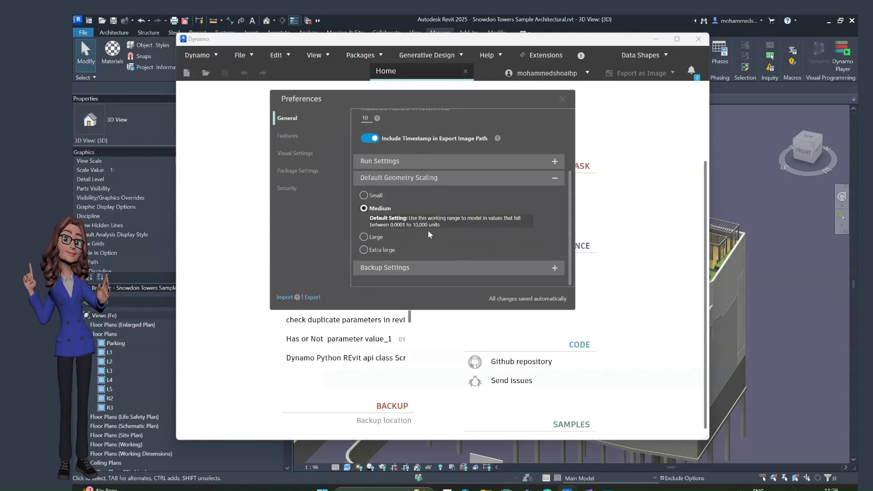
Review the auto-backup interval and location, as well as the Python feature settings
left_click(414, 265)
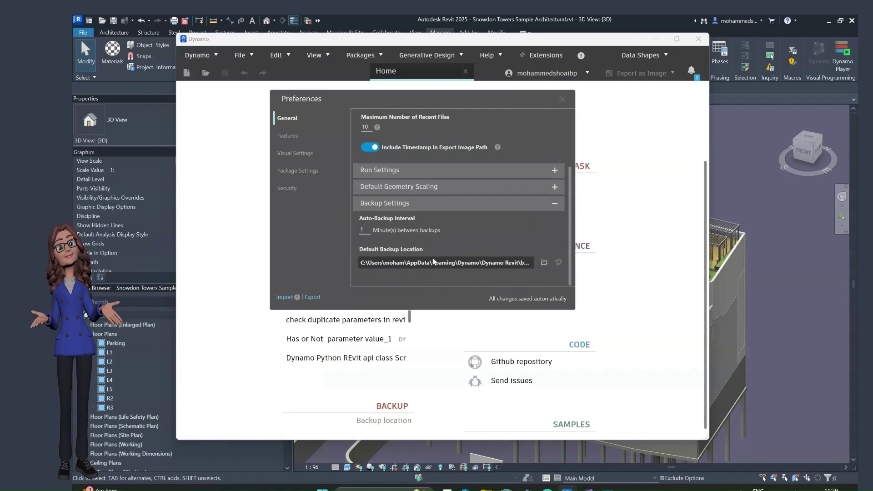
left_click(294, 136)
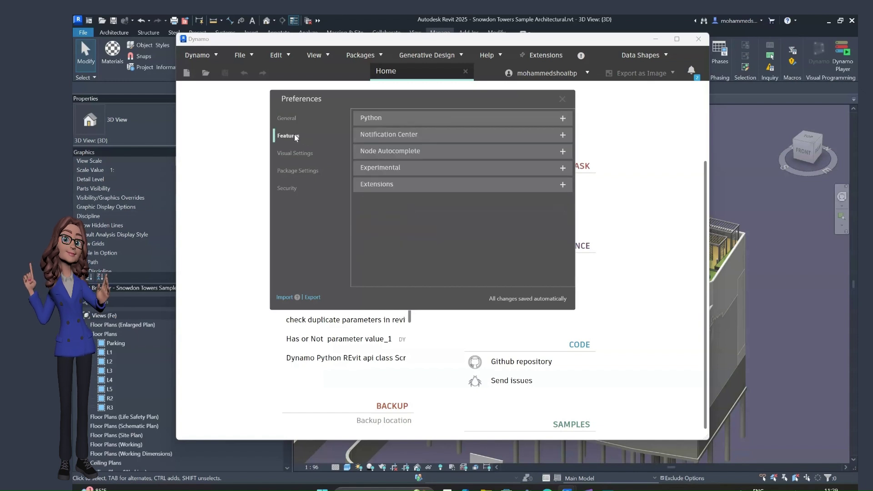
left_click(411, 118)
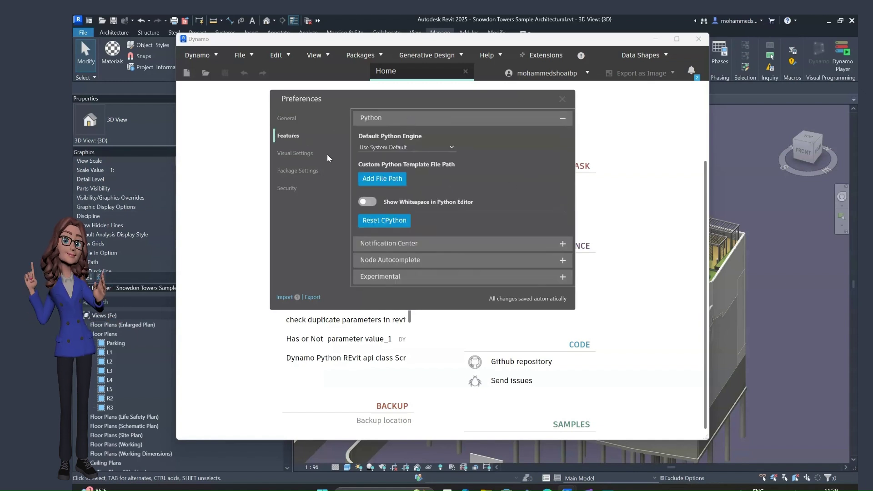
Review the group styles in the visual preferences and collapse them again
left_click(290, 152)
left_click(392, 117)
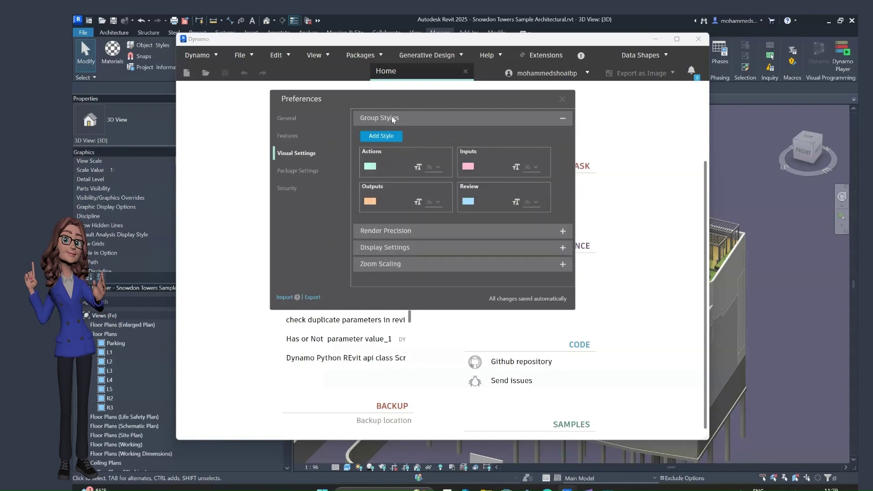
left_click(392, 116)
Review the installed packages entry and the node and package file locations in the package preferences
left_click(303, 170)
left_click(287, 188)
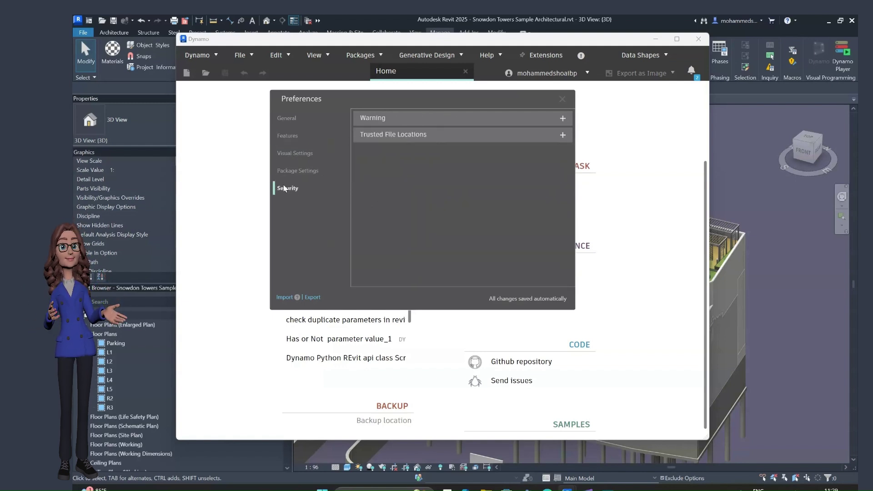
left_click(289, 172)
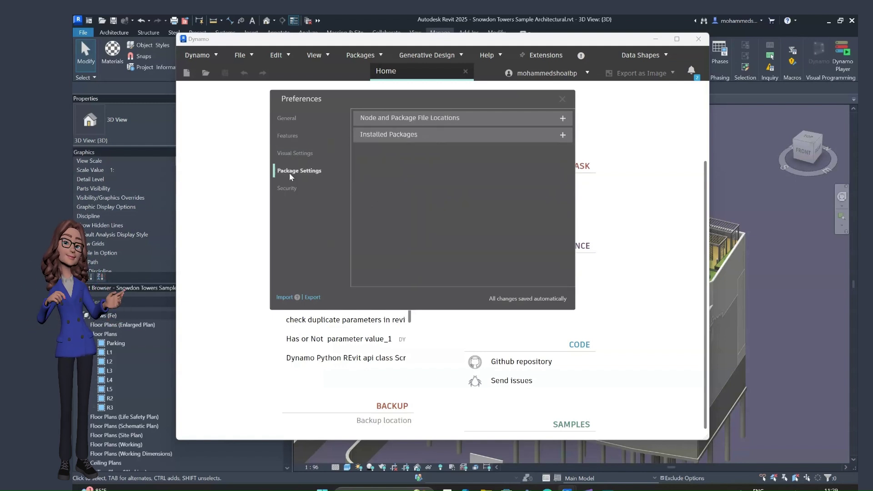
left_click(476, 136)
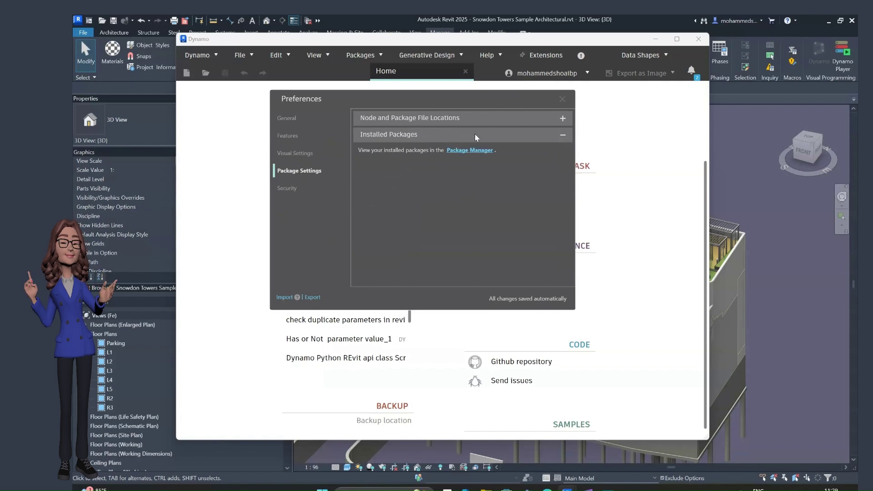
left_click(398, 136)
left_click(397, 135)
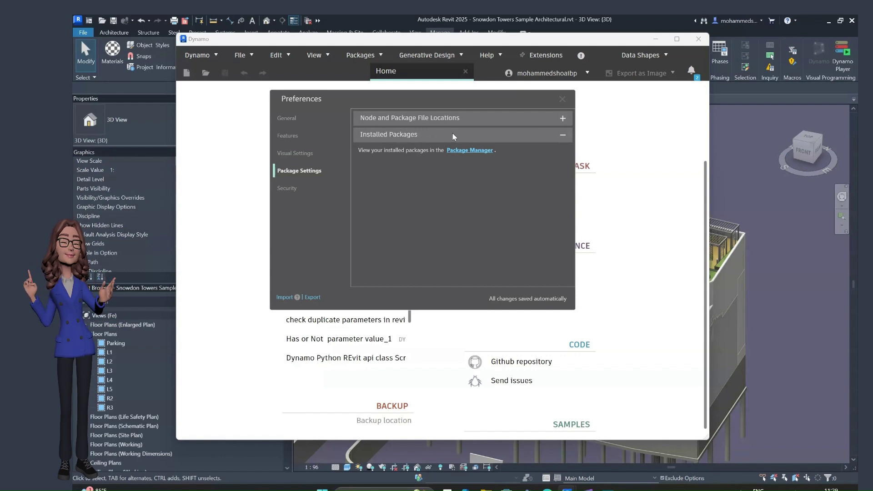
left_click(379, 118)
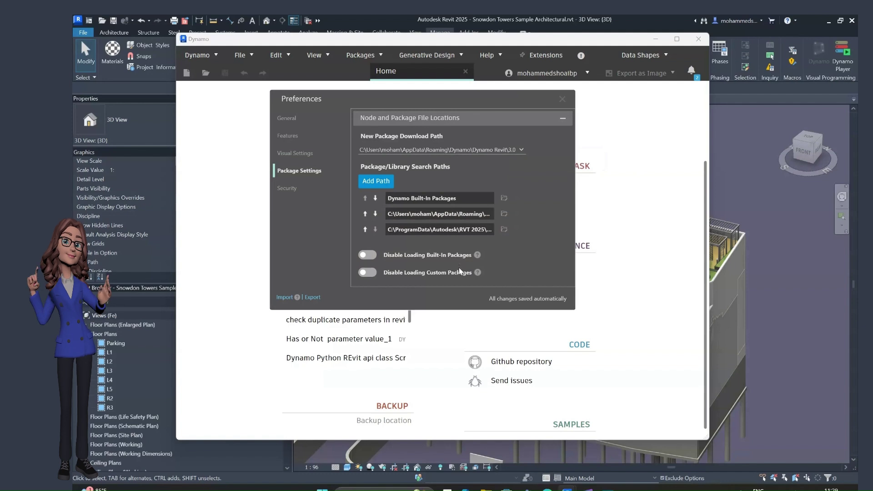
Check the trusted file locations and the trust warning option in the security preferences, and close the preferences
left_click(288, 188)
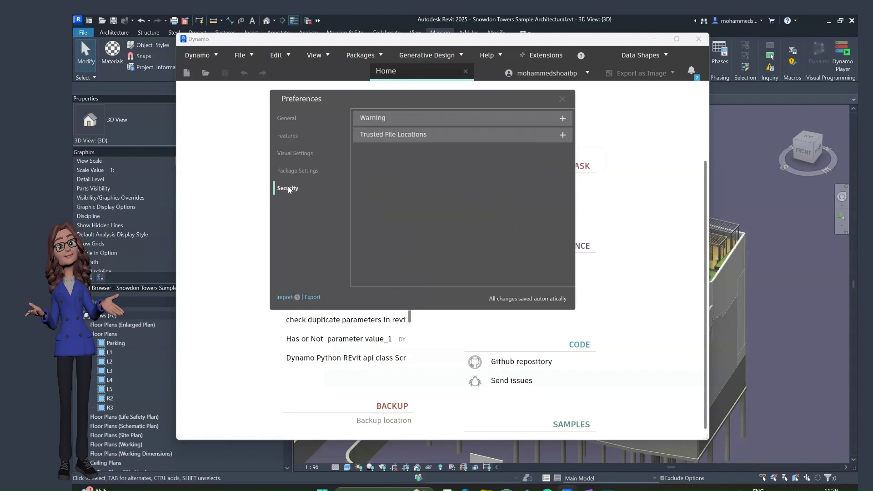
left_click(428, 135)
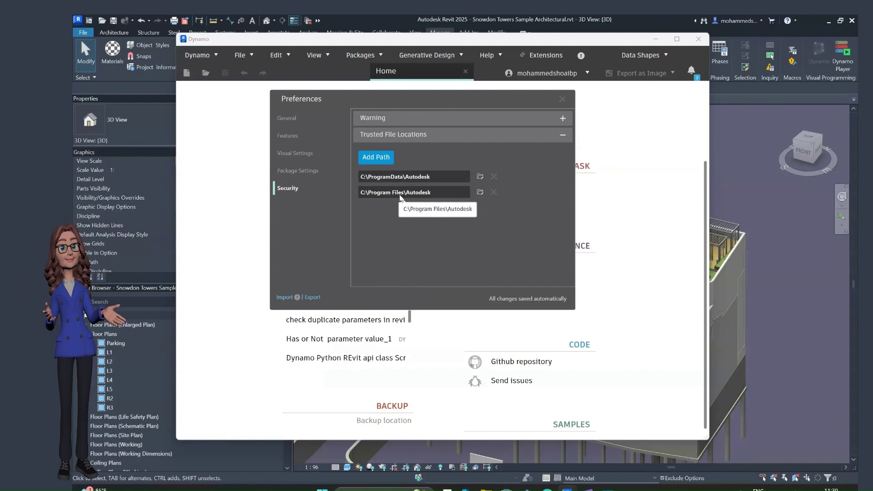
left_click(434, 117)
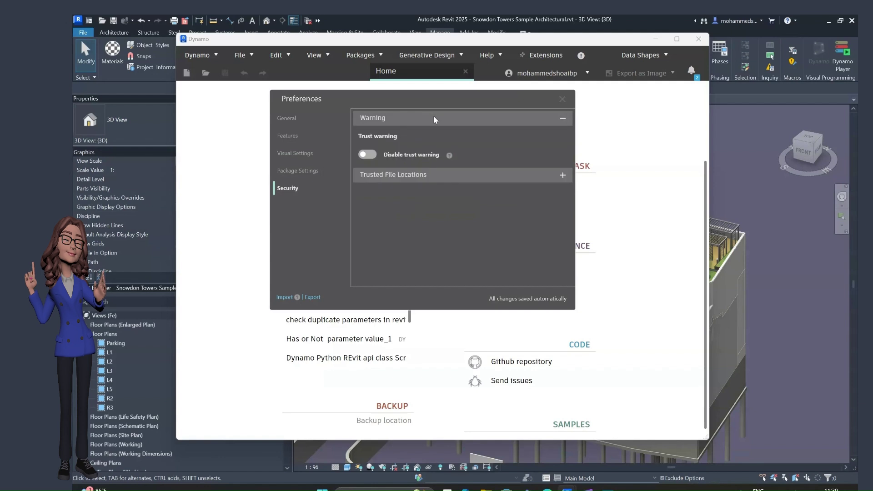
left_click(562, 100)
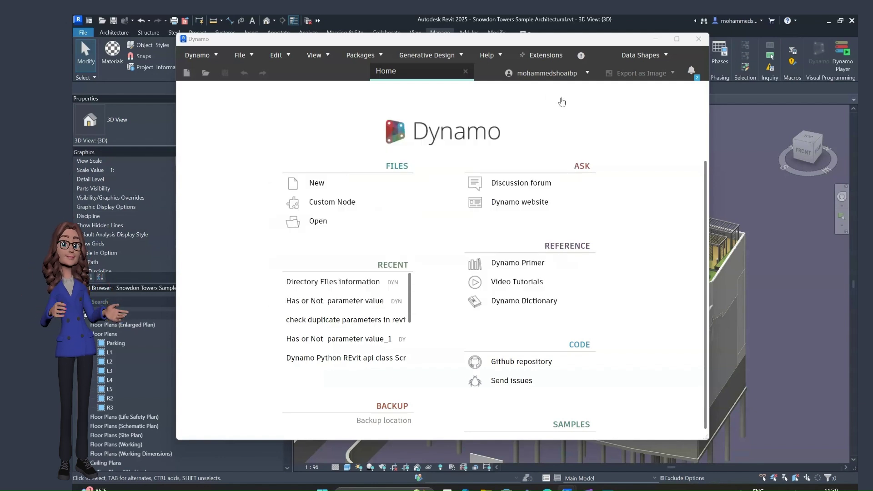
Review the application, file and editing commands, including the new-file options, recent files, library import and node layout cleanup
left_click(201, 56)
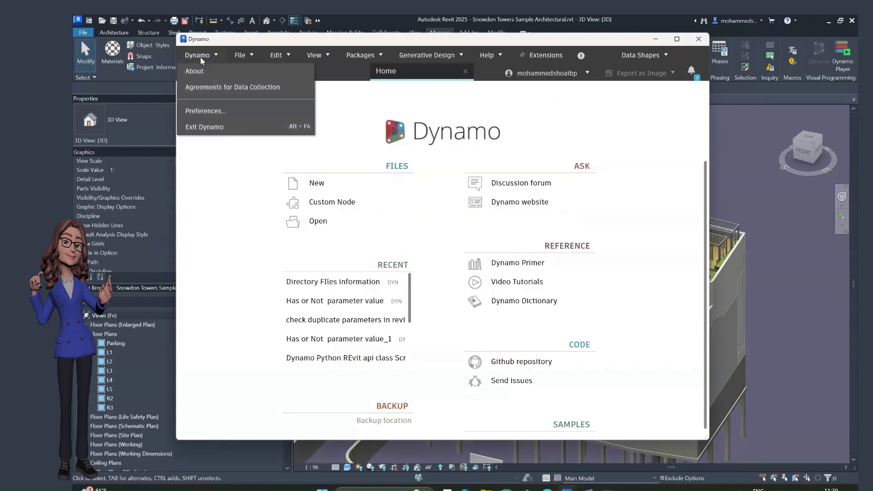
left_click(236, 56)
left_click(236, 56)
mouse_move(243, 72)
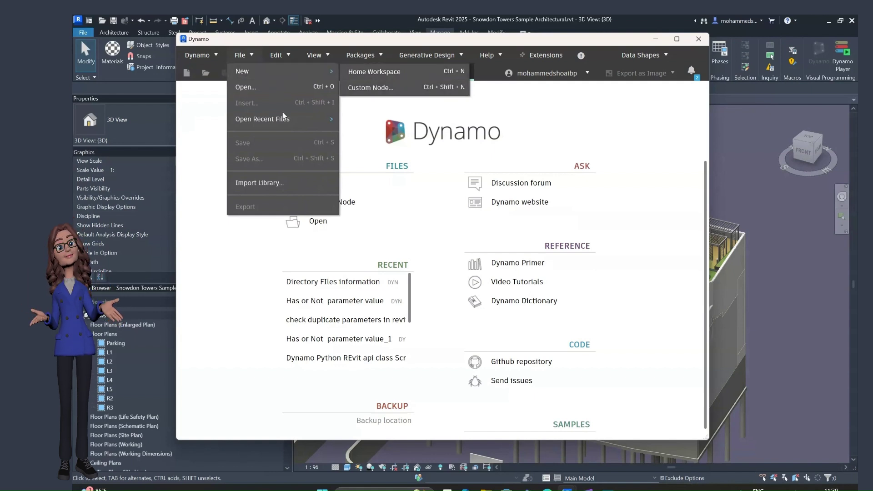
mouse_move(285, 120)
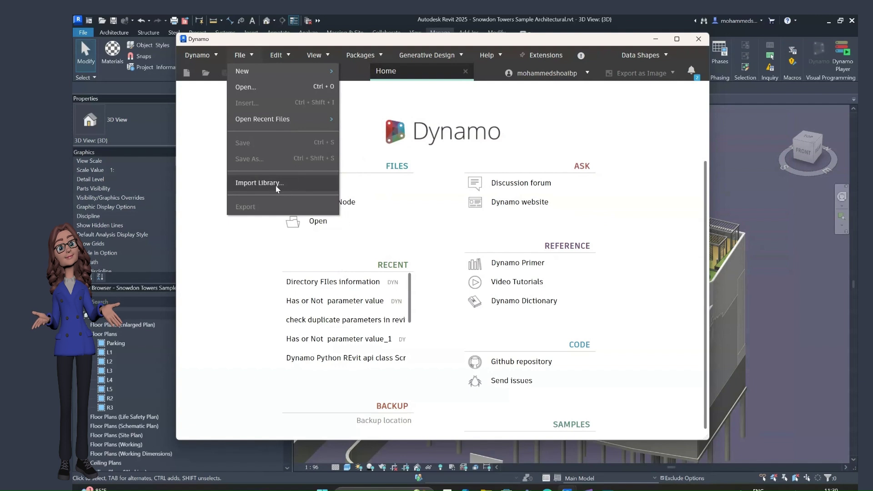
left_click(276, 54)
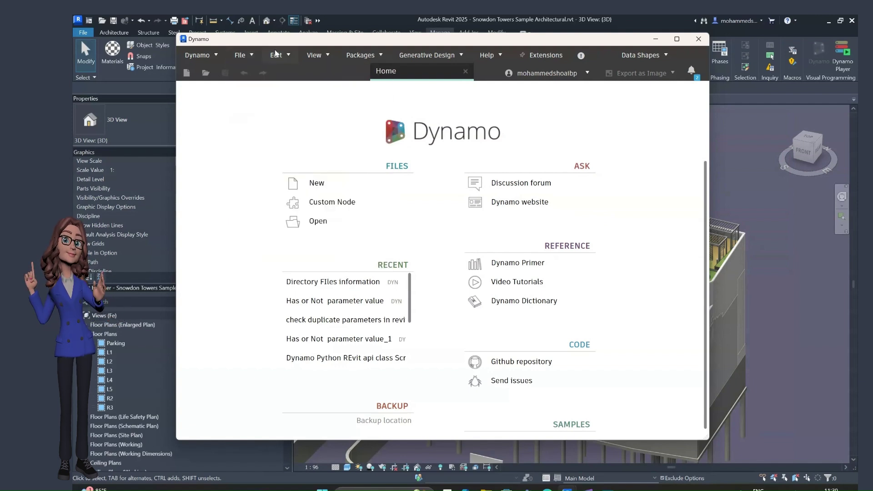
left_click(275, 54)
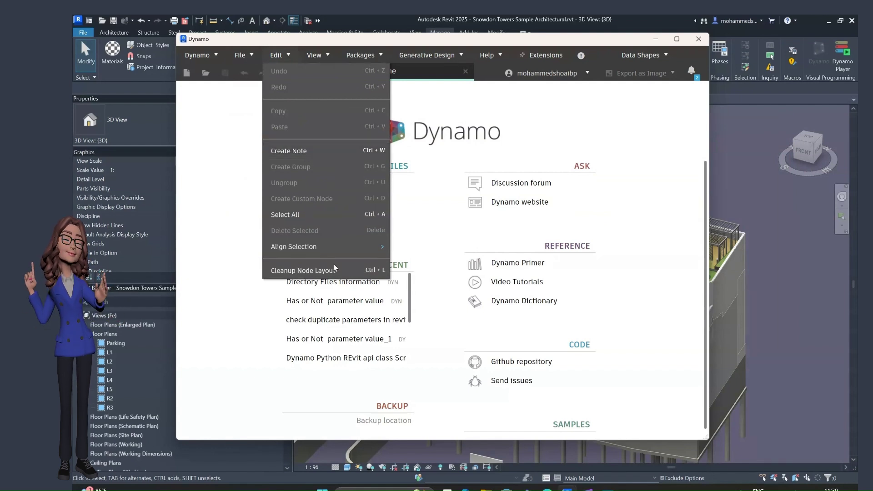
Review the view commands for zoom, pan, console, connectors and the background 3D preview
left_click(320, 57)
left_click(319, 57)
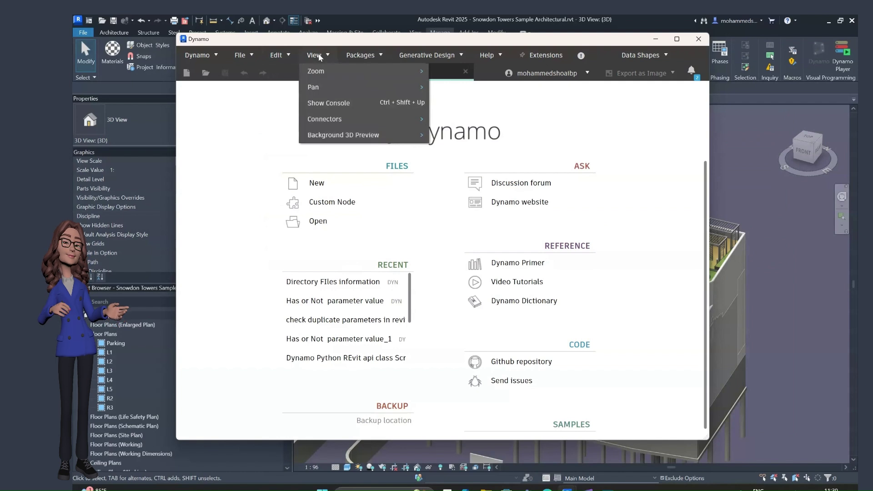
mouse_move(319, 66)
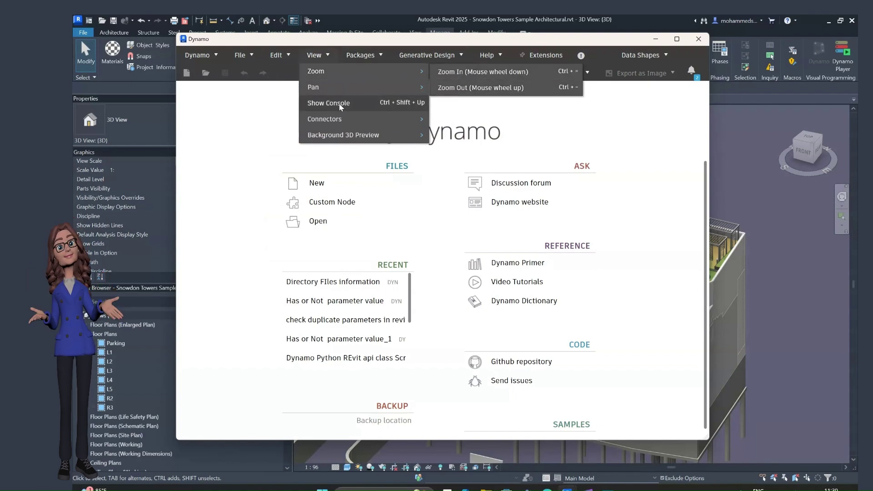
mouse_move(337, 122)
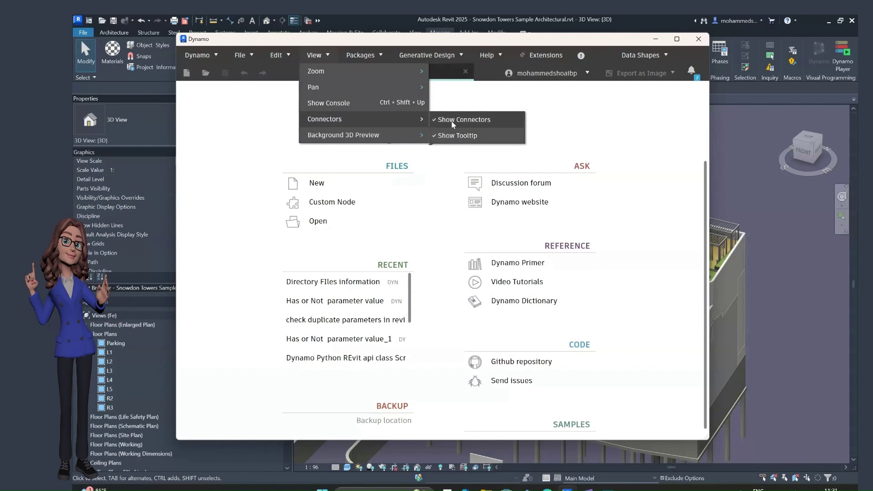
mouse_move(366, 138)
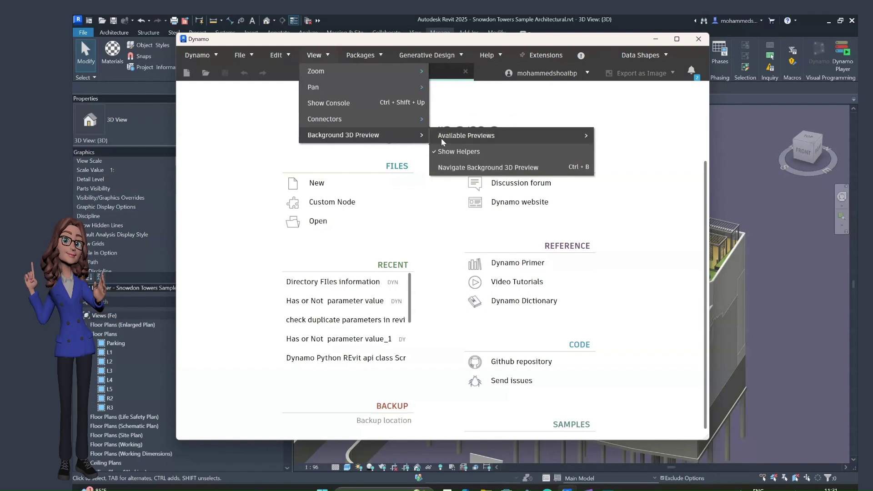
mouse_move(463, 138)
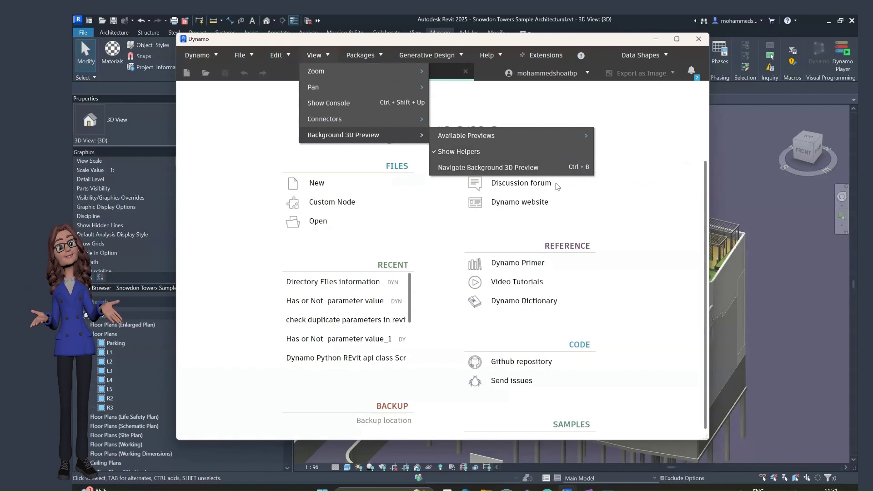
Browse the available packages in the Package Manager and close it
left_click(359, 55)
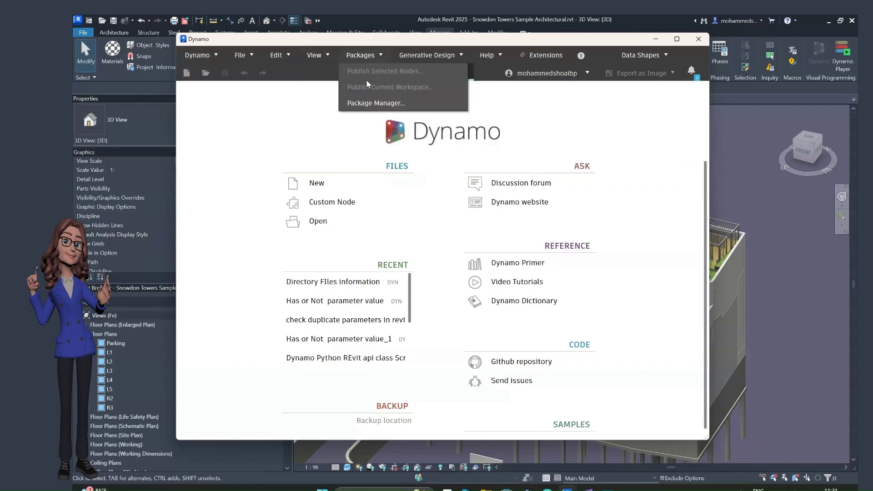
left_click(373, 104)
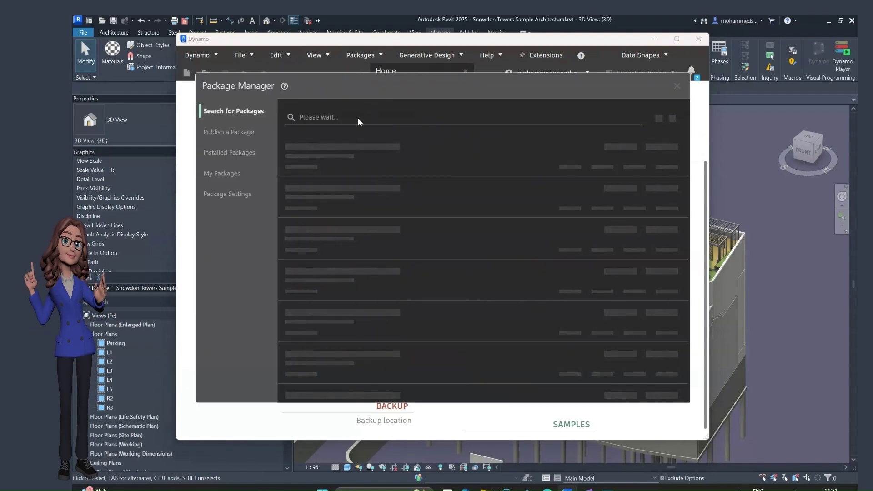
left_click(380, 119)
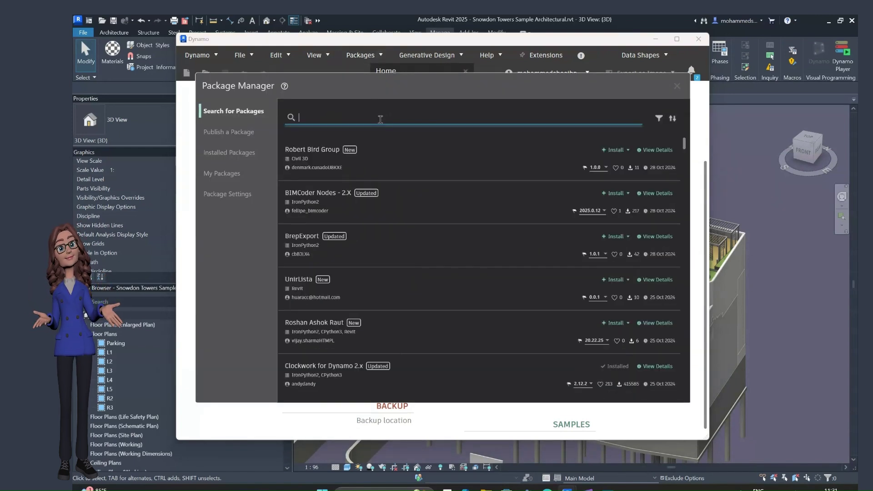
scroll(377, 173, "down", 5)
scroll(378, 175, "down", 3)
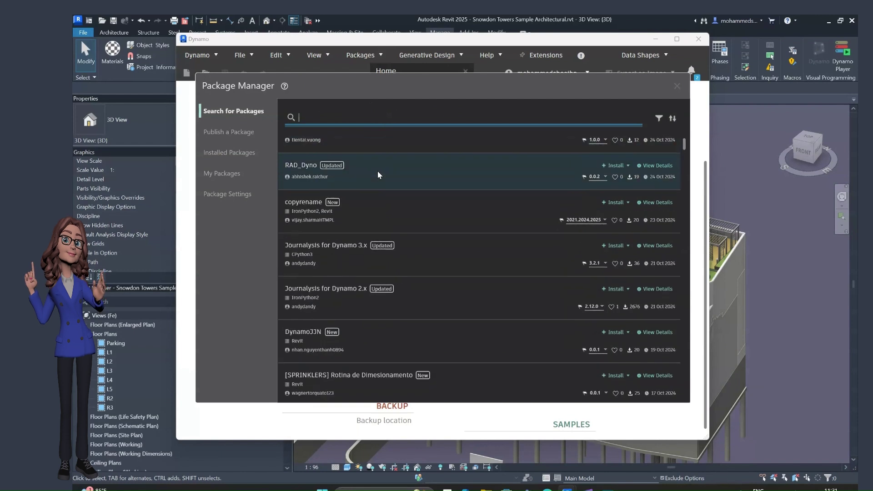
scroll(378, 175, "up", 6)
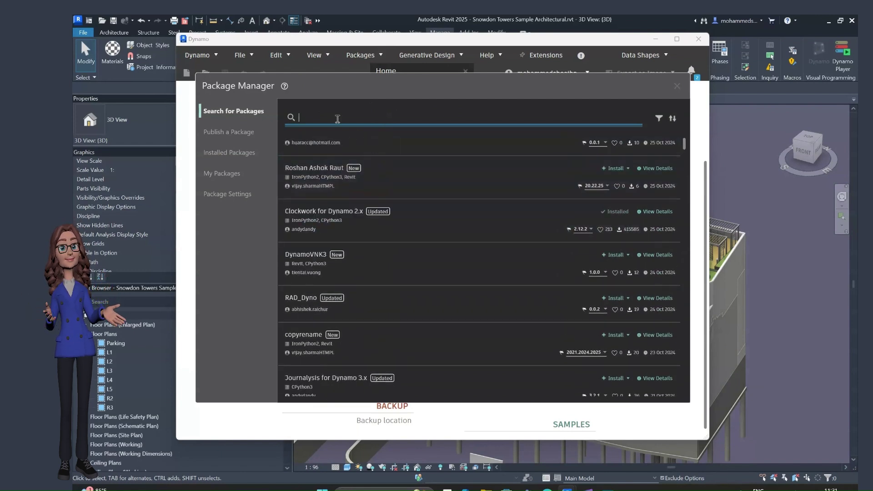
left_click(679, 88)
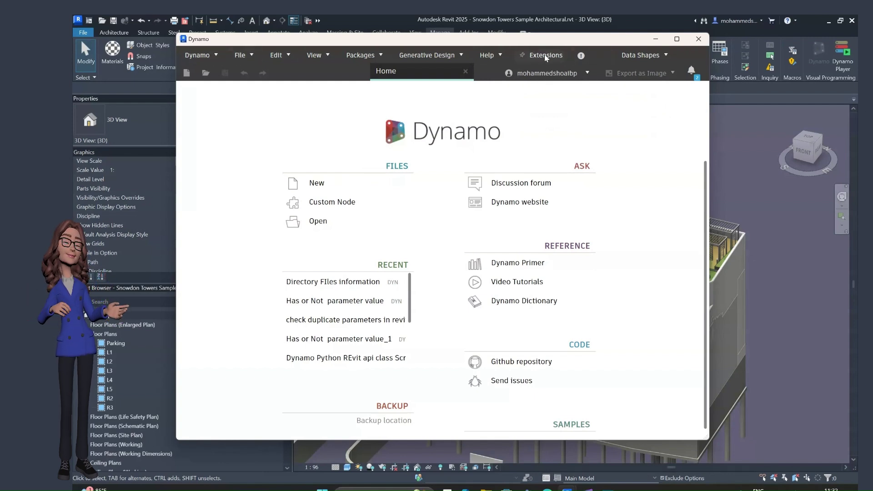
Review the file commands for creating a home workspace or a custom node
left_click(251, 56)
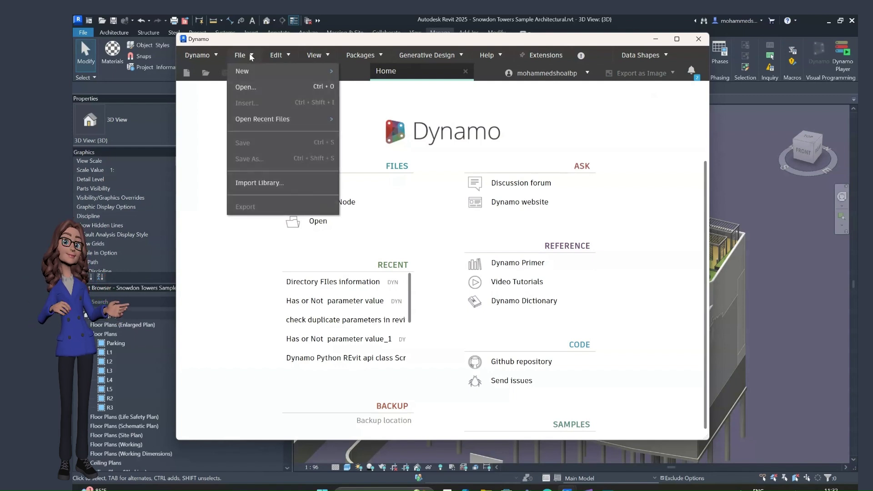
left_click(251, 55)
left_click(253, 55)
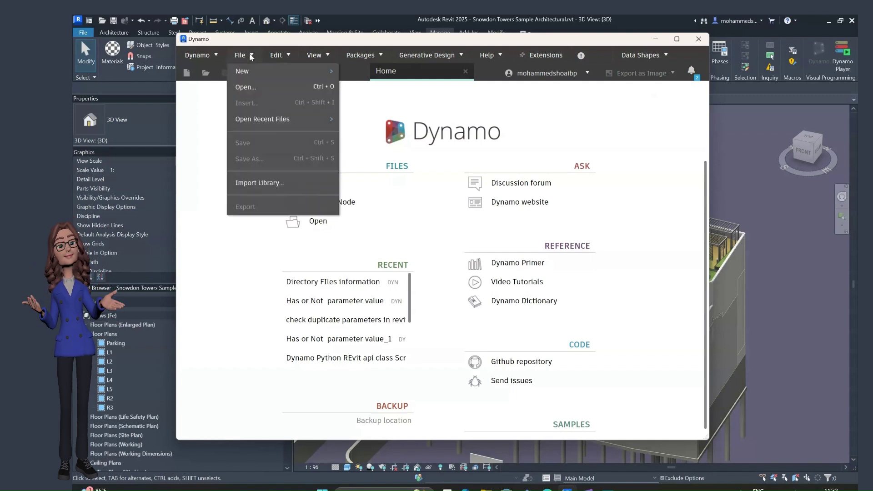
mouse_move(257, 73)
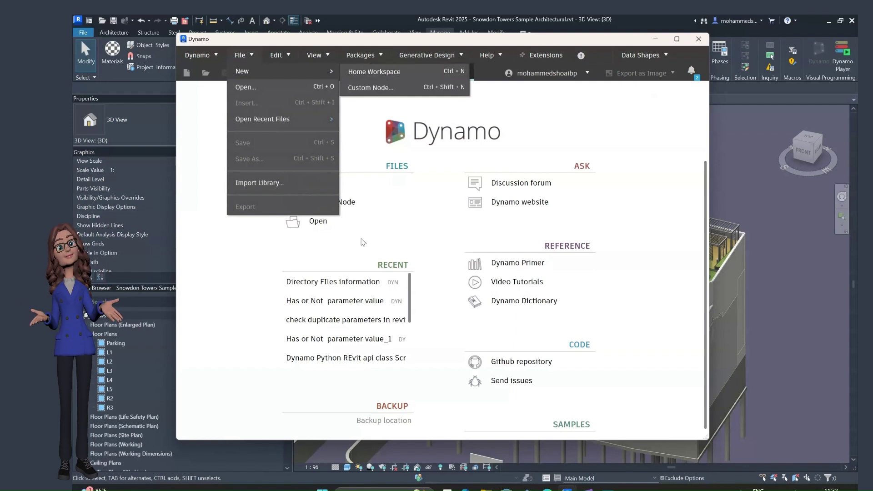
left_click(394, 78)
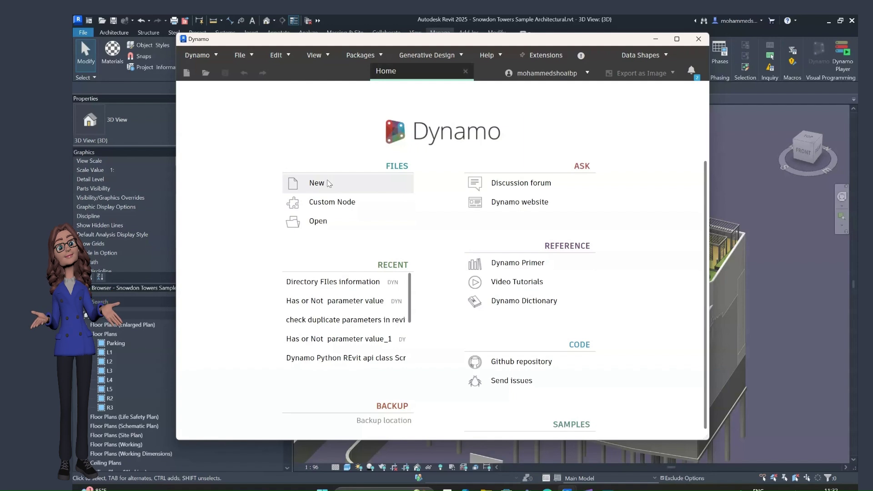
Open "check duplicate parameters in revit.dyn" from the Revit Automation folder, accepting its untrusted location, and maximize the Dynamo window
left_click(317, 223)
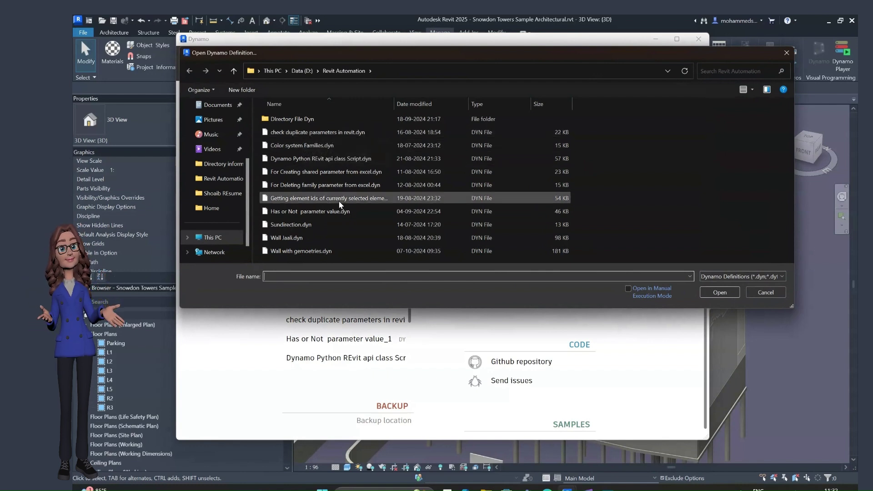
left_click(300, 137)
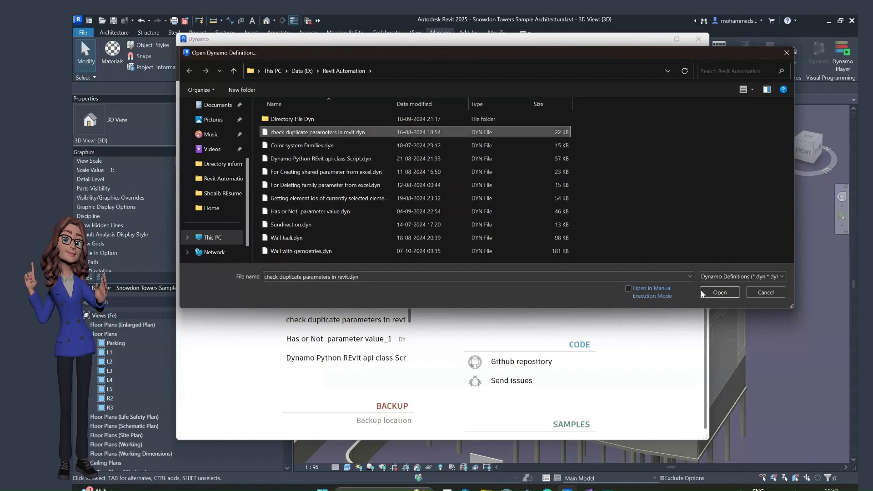
left_click(720, 293)
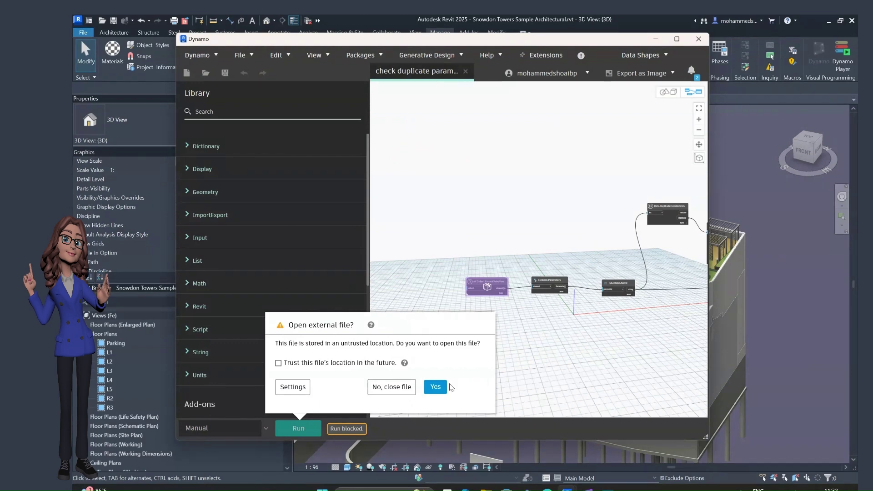
left_click(439, 388)
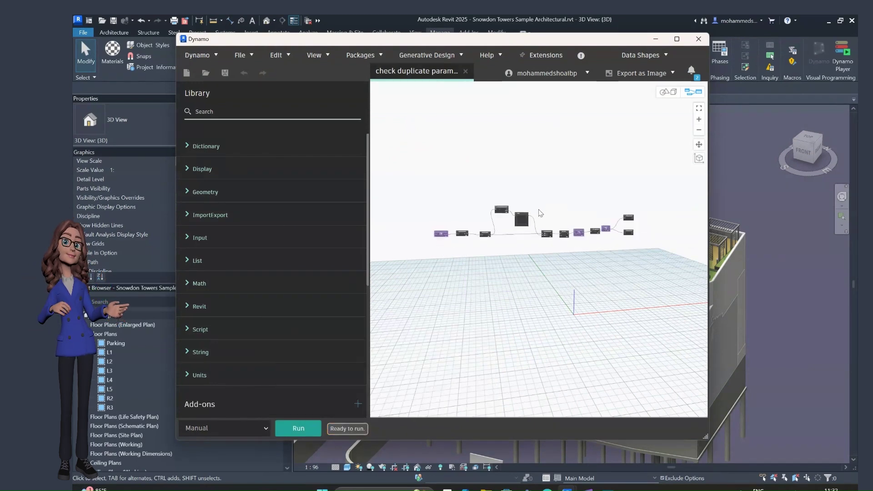
left_click_drag(706, 434, 799, 439)
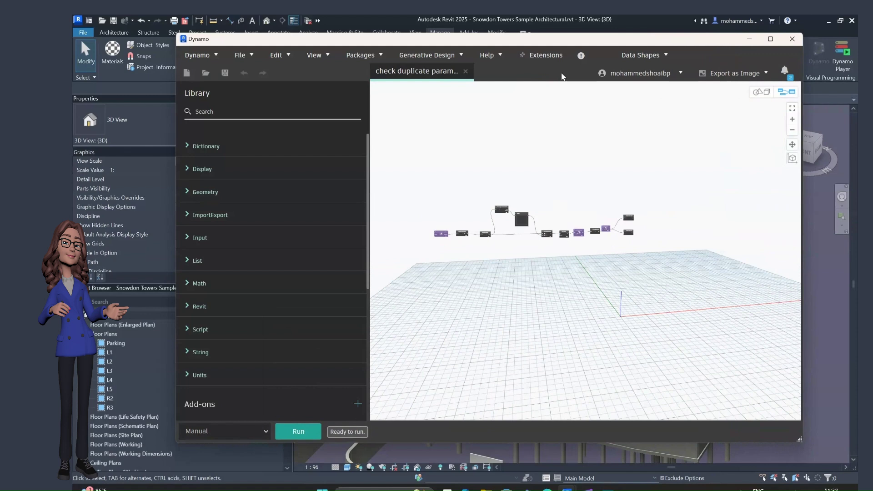
left_click(770, 39)
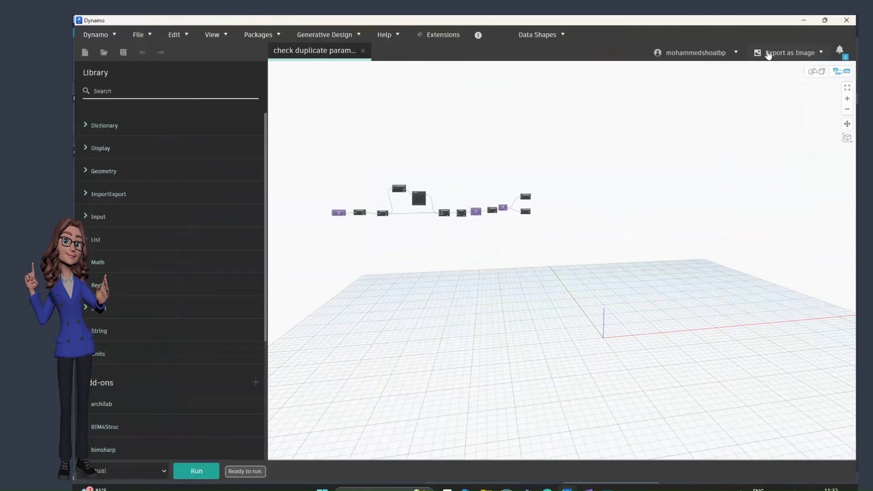
Show the Documentation Browser and widen its pane to read the introduction
left_click(442, 36)
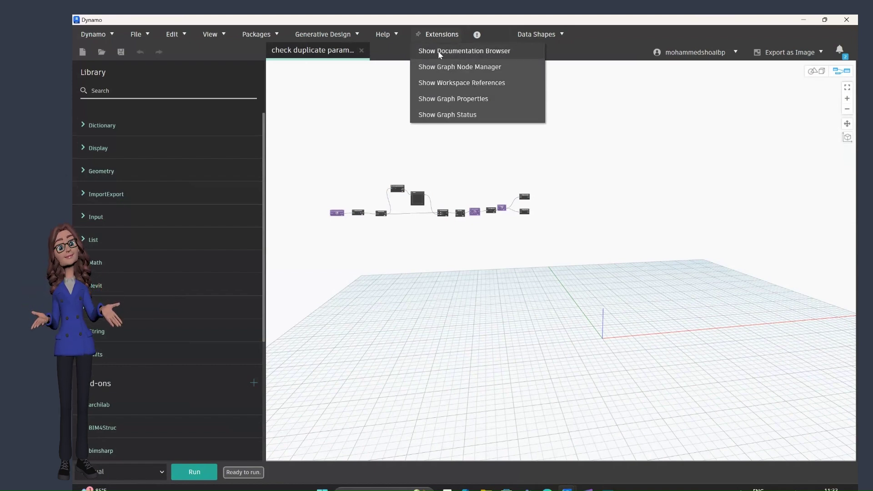
left_click(476, 51)
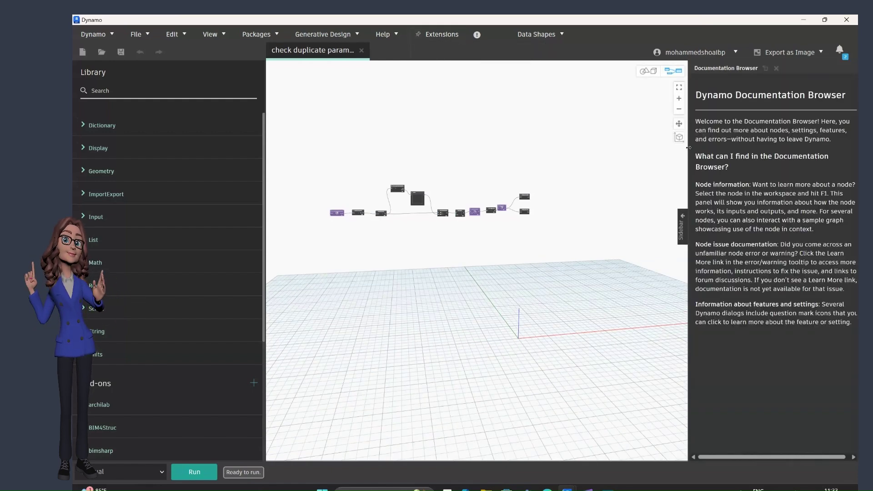
left_click_drag(688, 147, 628, 149)
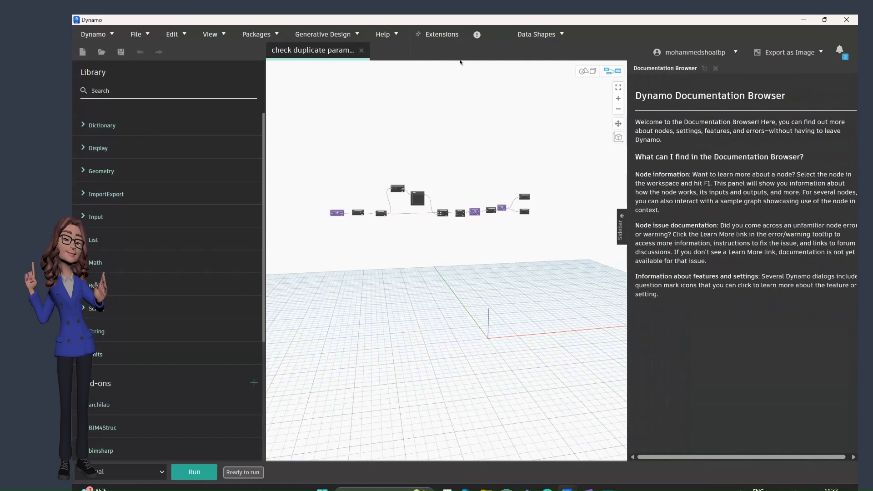
Replace the Documentation Browser with the Graph Node Manager and widen its pane to read the node list
left_click(394, 36)
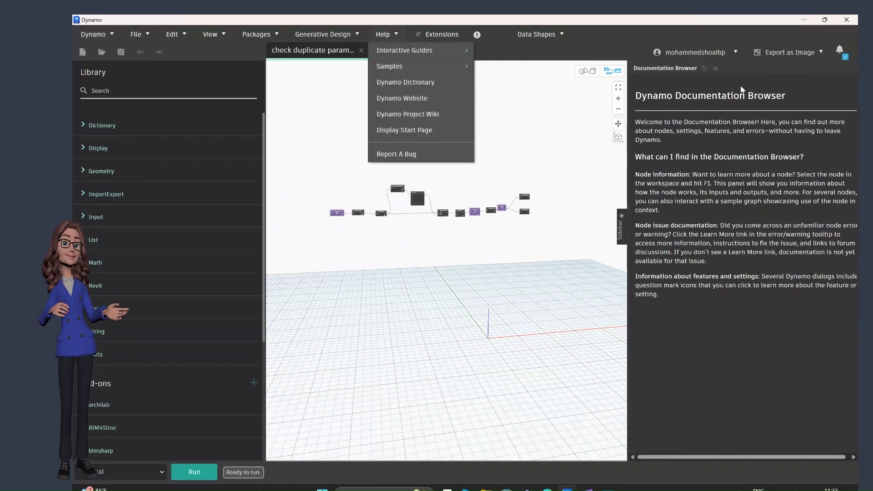
left_click(446, 38)
left_click(446, 38)
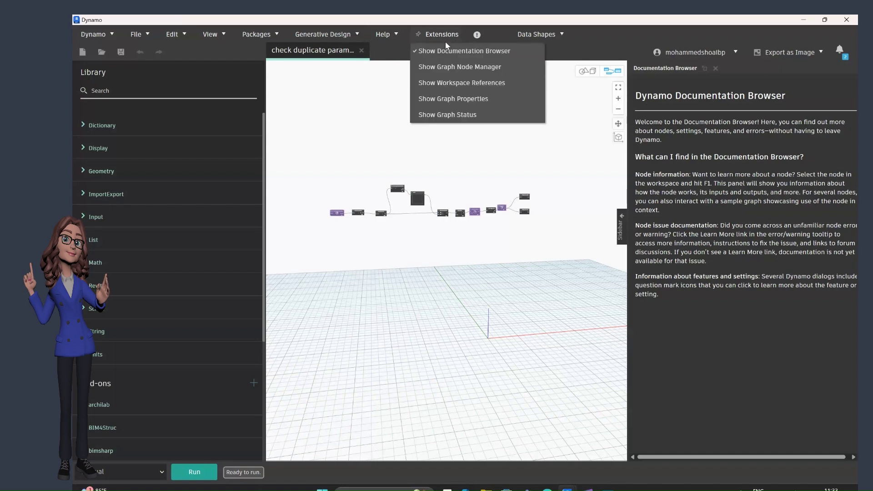
left_click(420, 53)
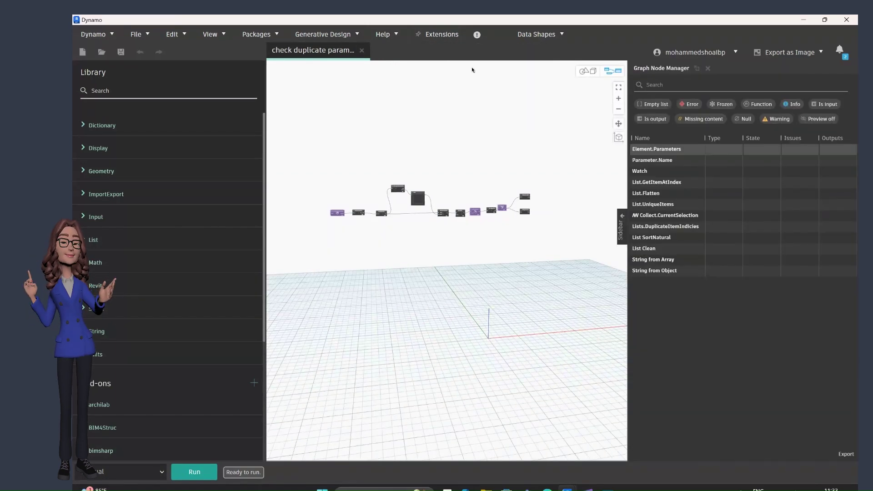
left_click_drag(628, 170, 599, 168)
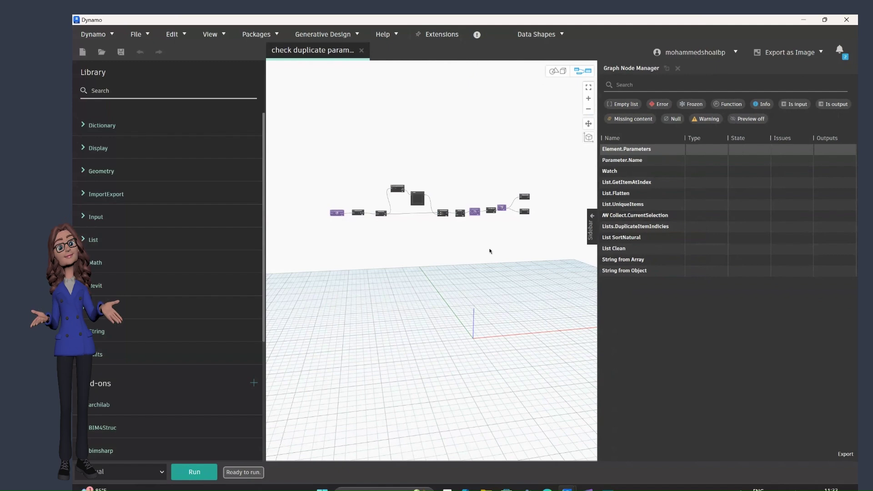
Show the Workspace References extension to view the packages the graph depends on
left_click(439, 36)
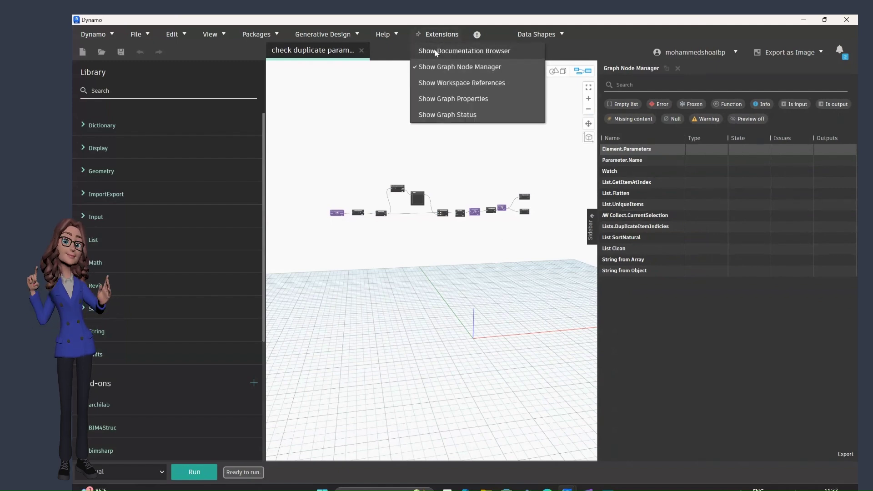
left_click(418, 83)
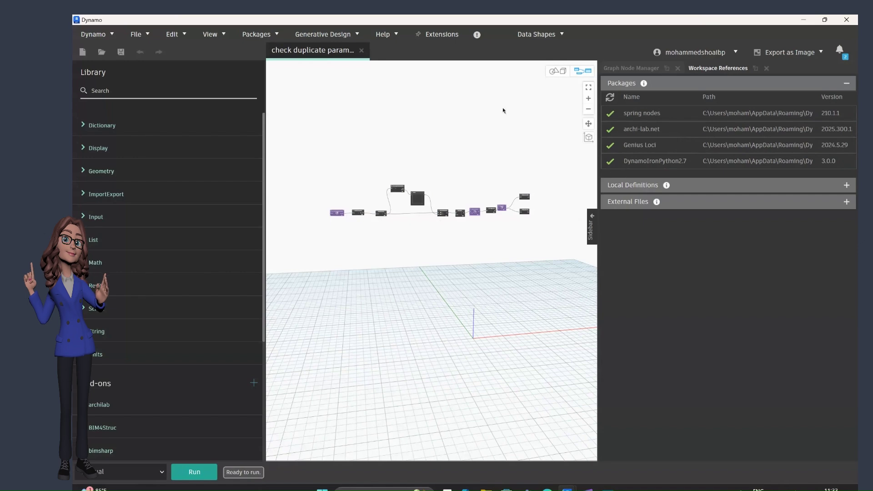
Show the Graph Properties and Graph Status extensions, toggle the Graph Issues section, and close all open extension panes
left_click(439, 34)
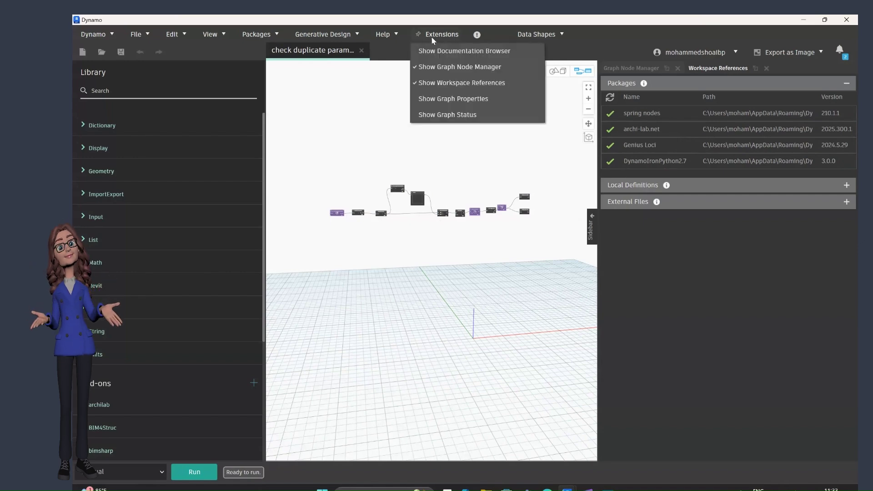
left_click(417, 99)
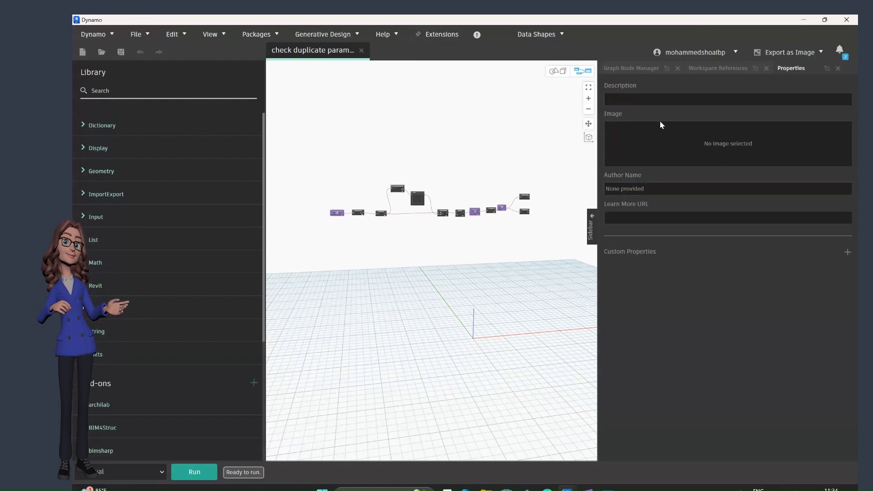
left_click(439, 35)
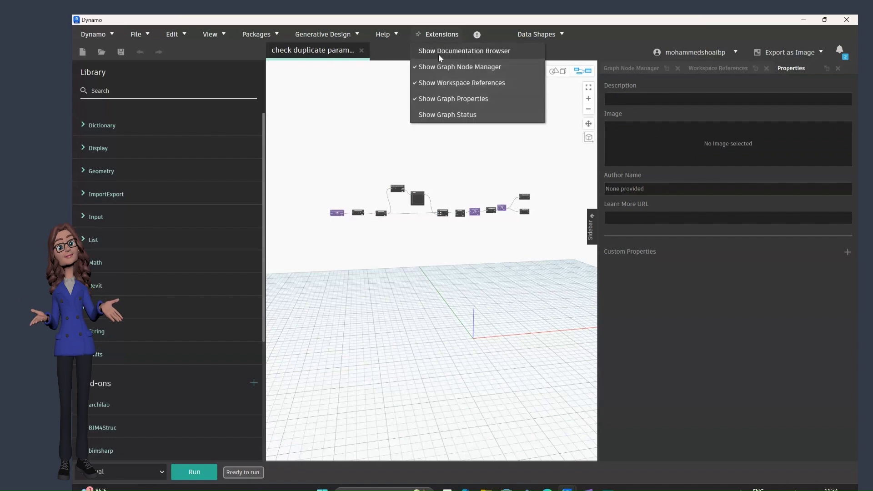
left_click(418, 116)
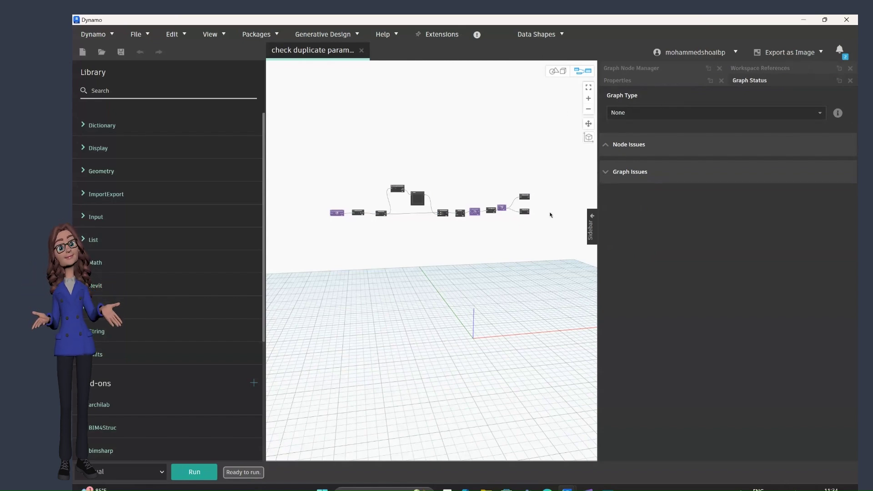
left_click(629, 179)
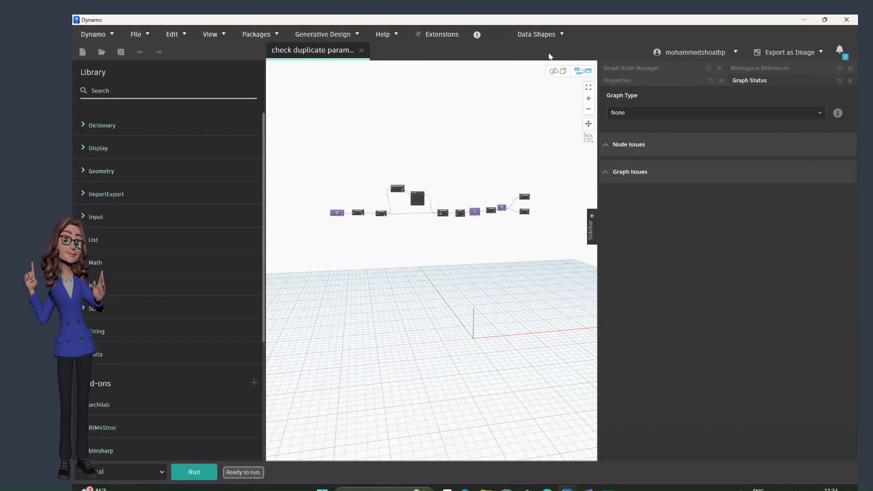
left_click(849, 81)
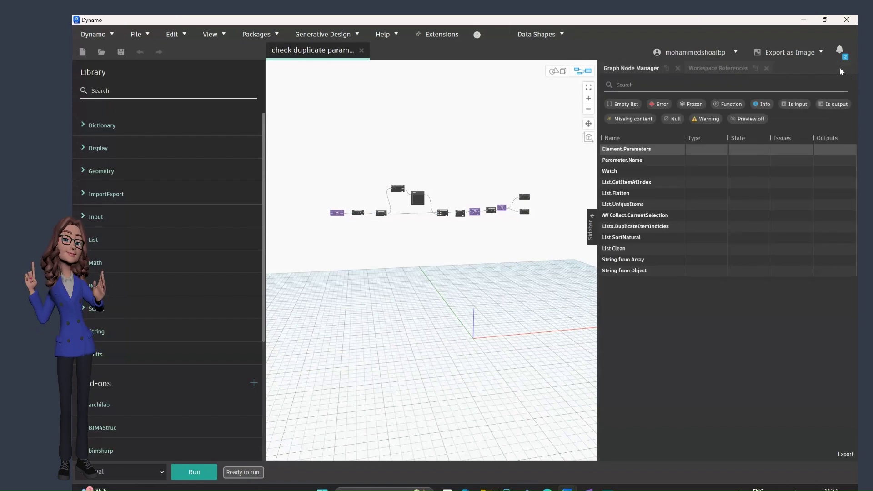
left_click(839, 68)
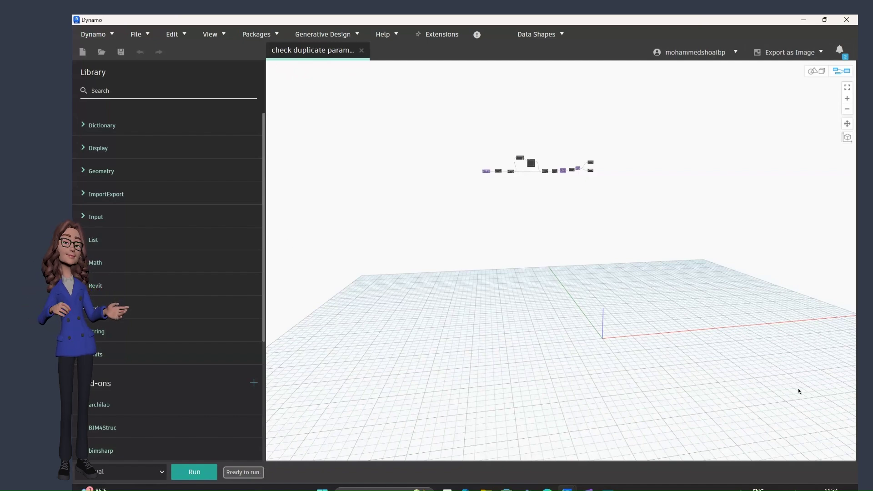
Examine the first nodes of the graph and select the Collect.CurrentSelection node
scroll(655, 93, "up", 3)
scroll(774, 146, "down", 2)
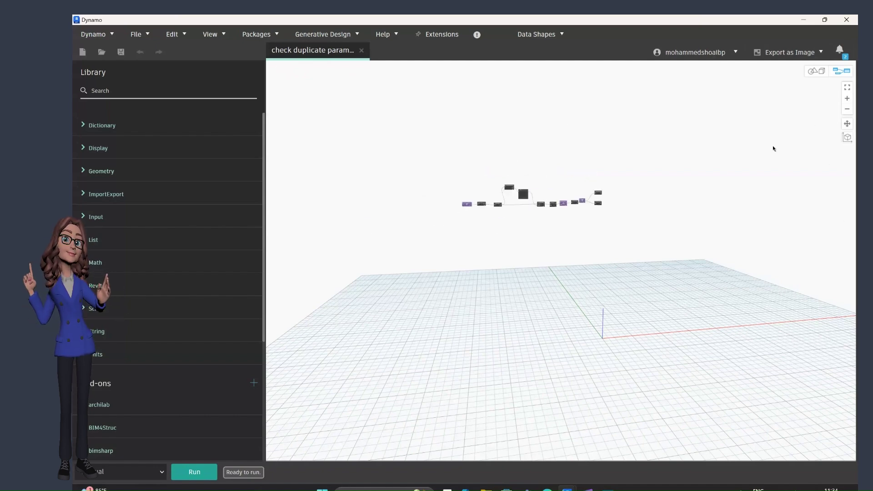
scroll(481, 193, "up", 5)
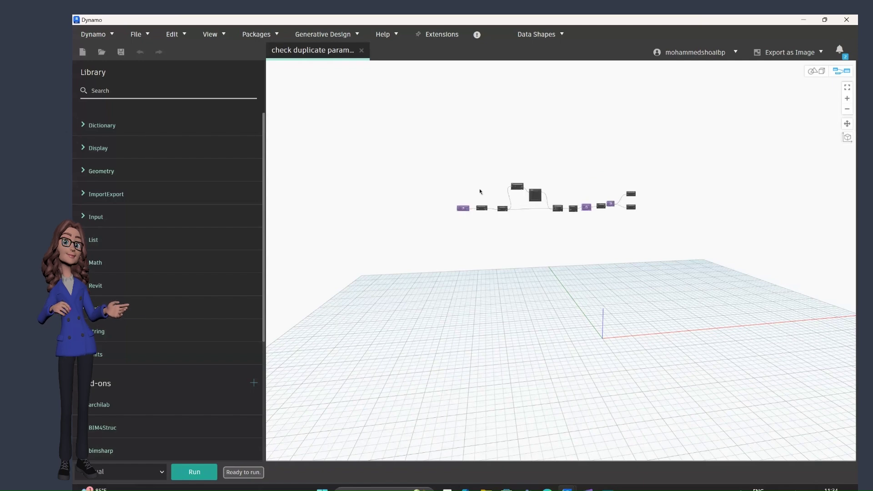
scroll(383, 186, "up", 2)
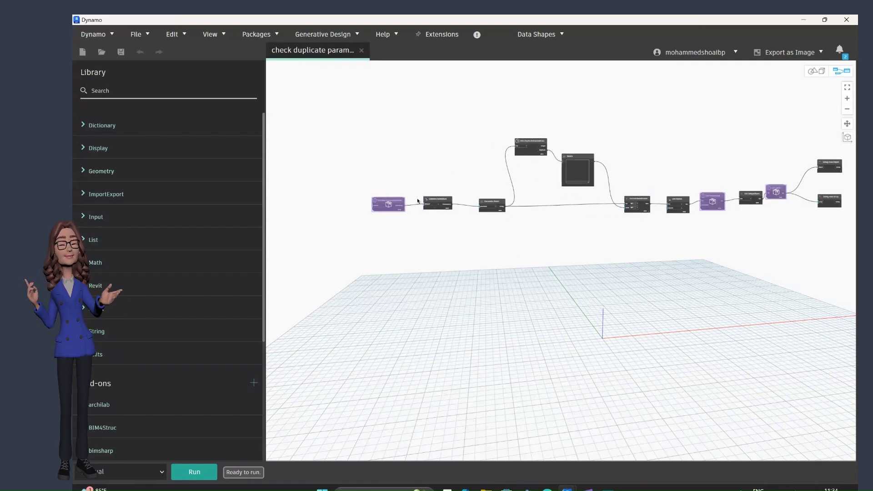
scroll(385, 191, "down", 2)
scroll(387, 196, "up", 3)
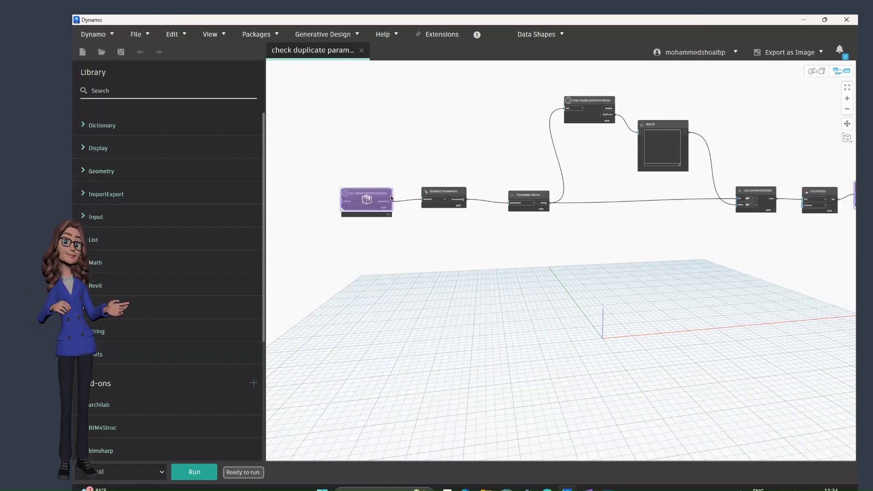
mouse_move(444, 187)
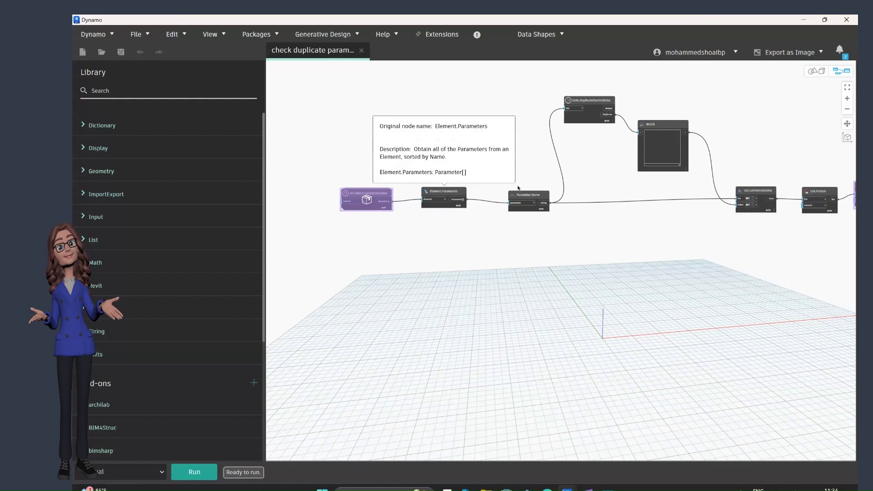
scroll(346, 134, "down", 1)
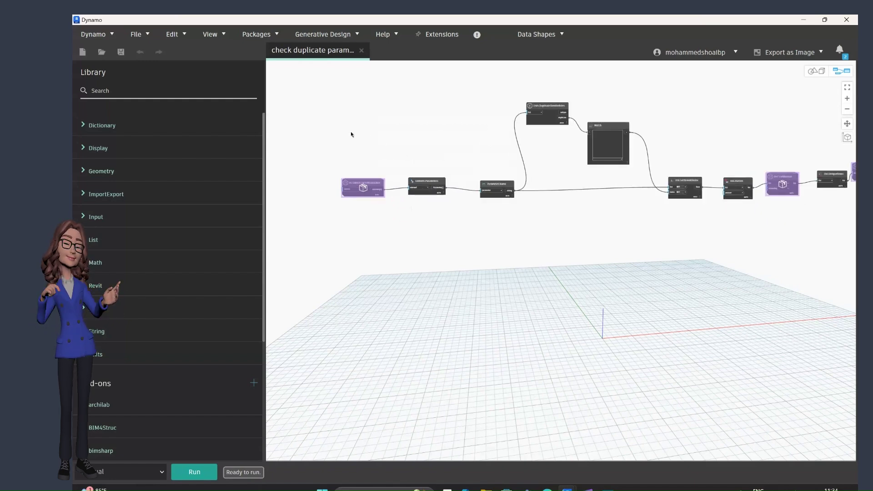
scroll(350, 136, "down", 1)
scroll(373, 179, "up", 3)
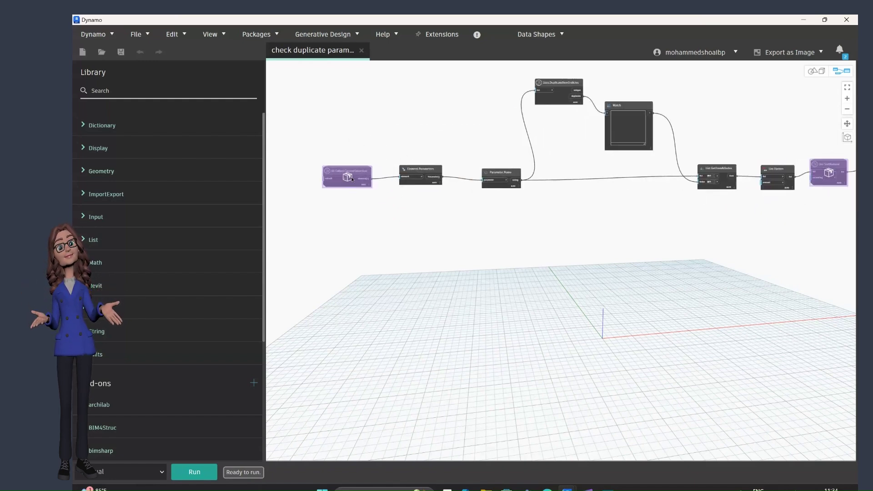
left_click(350, 175)
mouse_move(349, 175)
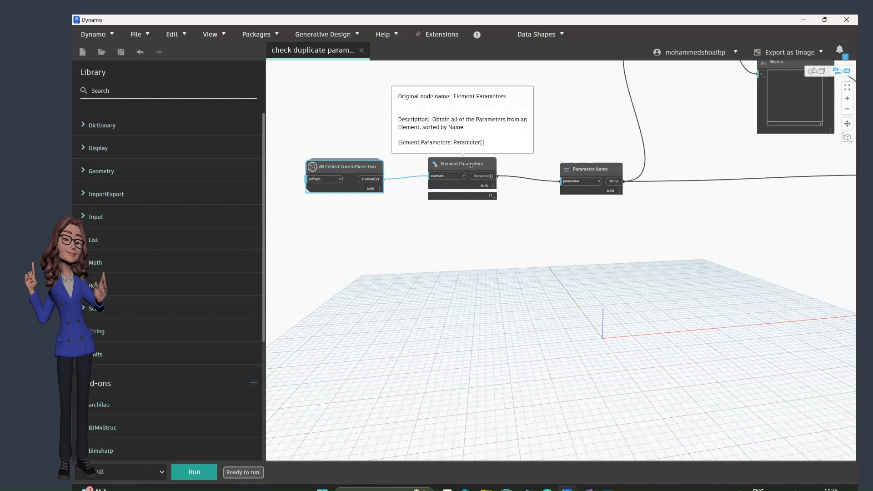
Examine the remaining nodes, from the list operations through List Clean to String from Object and String from Array
scroll(471, 166, "down", 5)
scroll(747, 175, "up", 4)
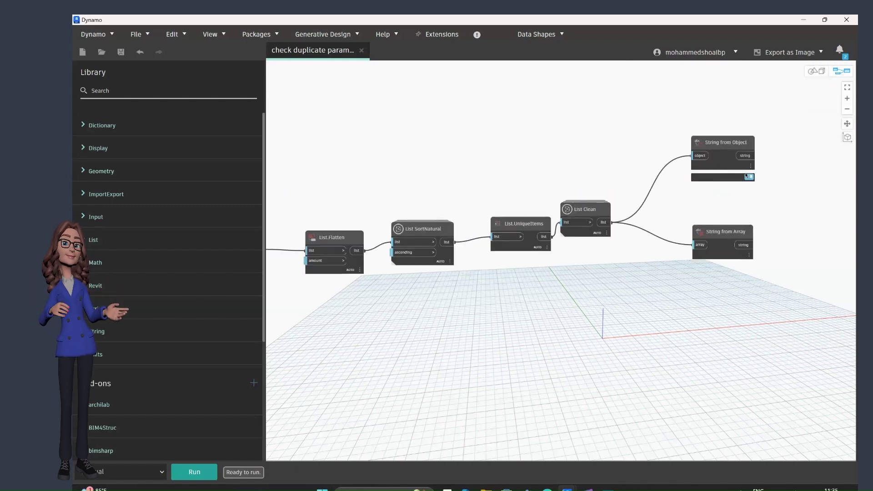
mouse_move(747, 178)
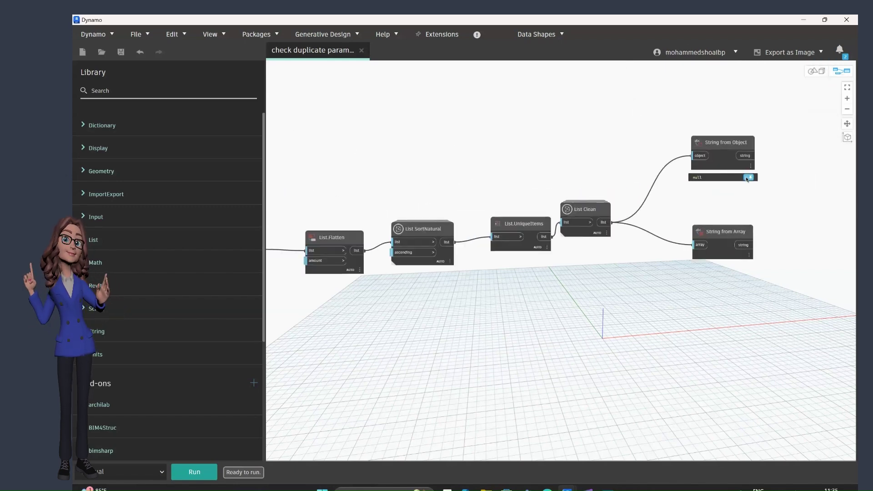
scroll(627, 162, "down", 1)
scroll(594, 197, "up", 2)
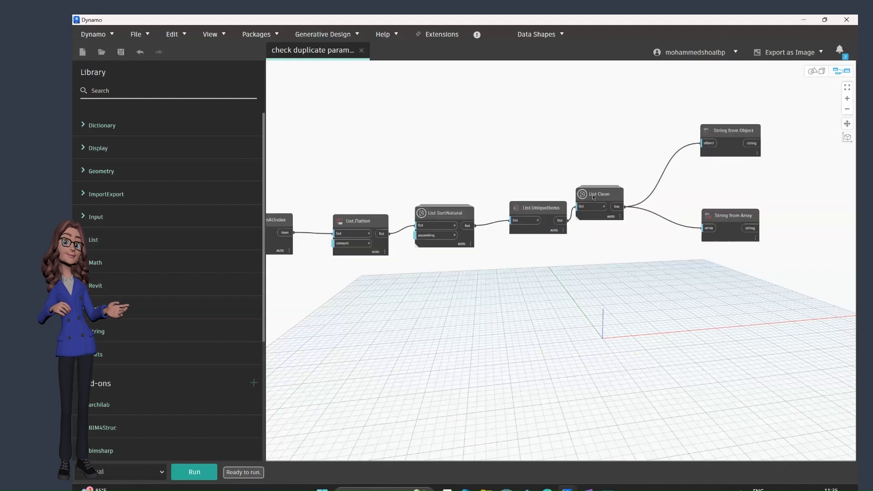
scroll(594, 197, "down", 1)
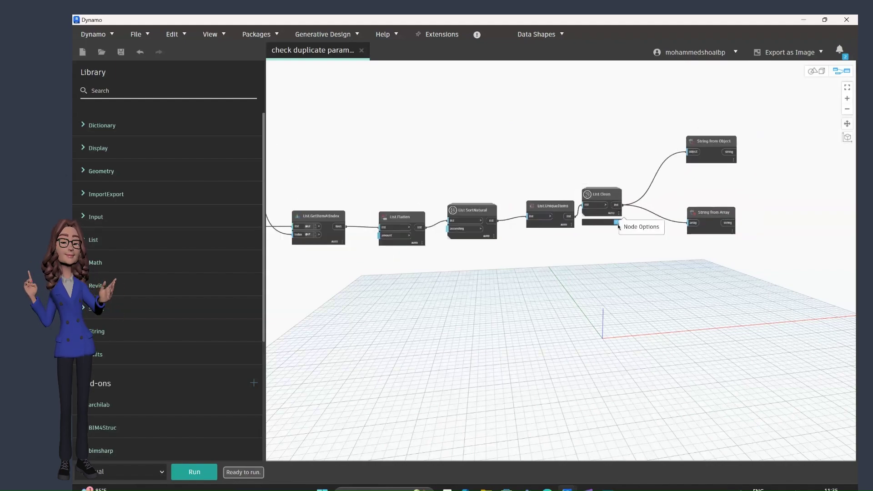
Switch to Revit, select the Jali Wall on the roof terrace to inspect it, and clear the selection
left_click(804, 21)
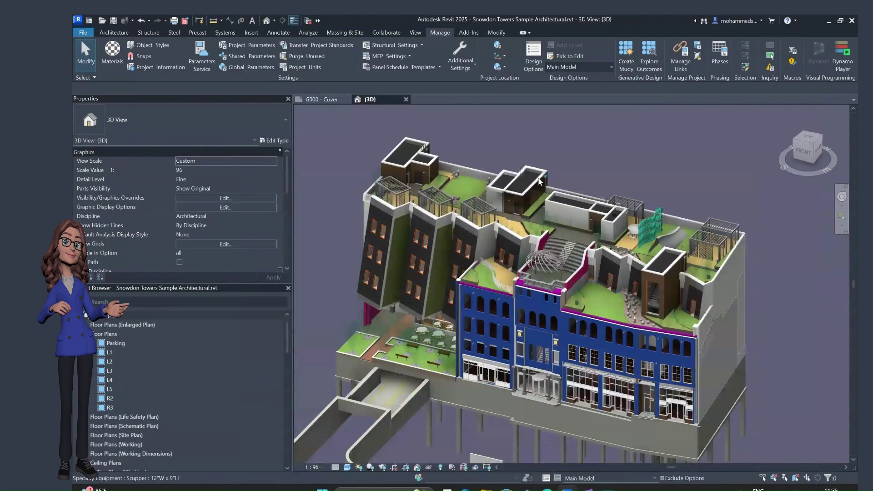
scroll(649, 233, "up", 5)
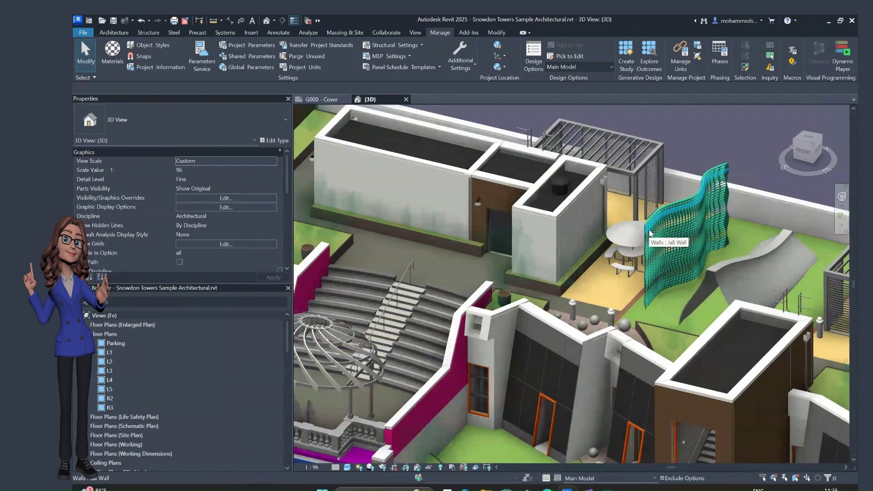
left_click(650, 233)
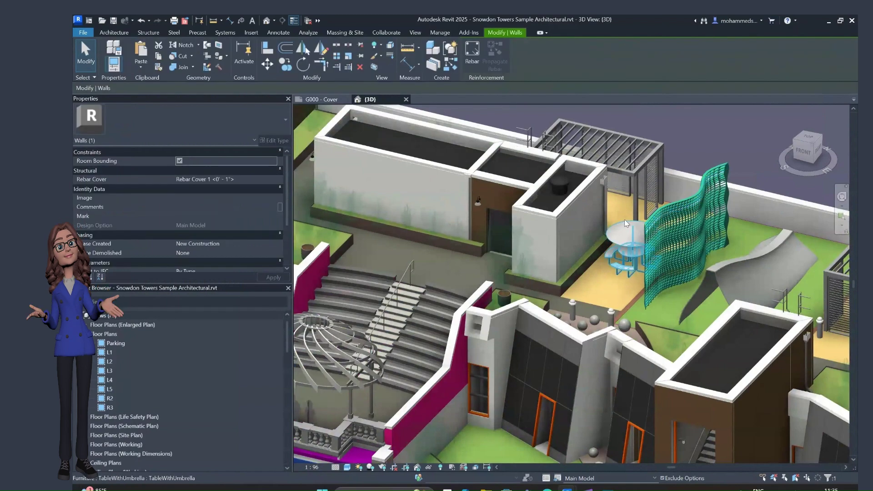
middle_click_drag(650, 219, 714, 238, "shift")
key("Escape")
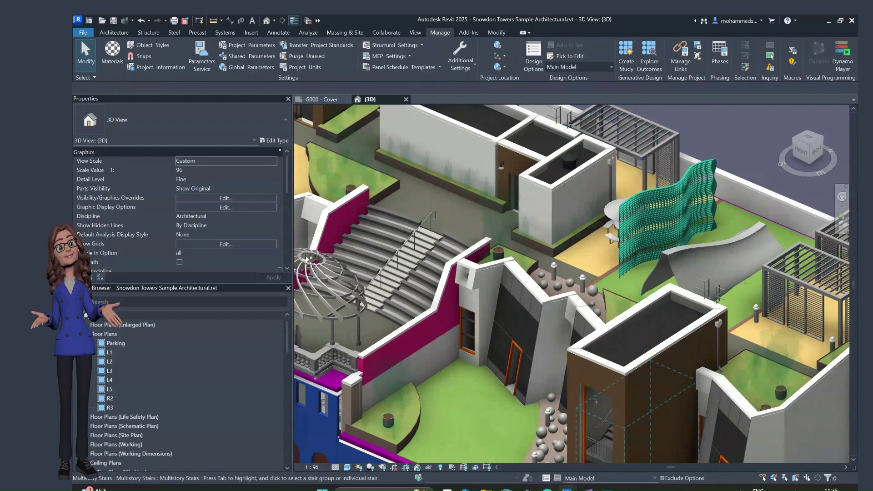
Return to Dynamo and review the whole graph, finishing at the Collect.CurrentSelection, Element.Parameters and Parameter.Name nodes
mouse_move(567, 487)
left_click(591, 437)
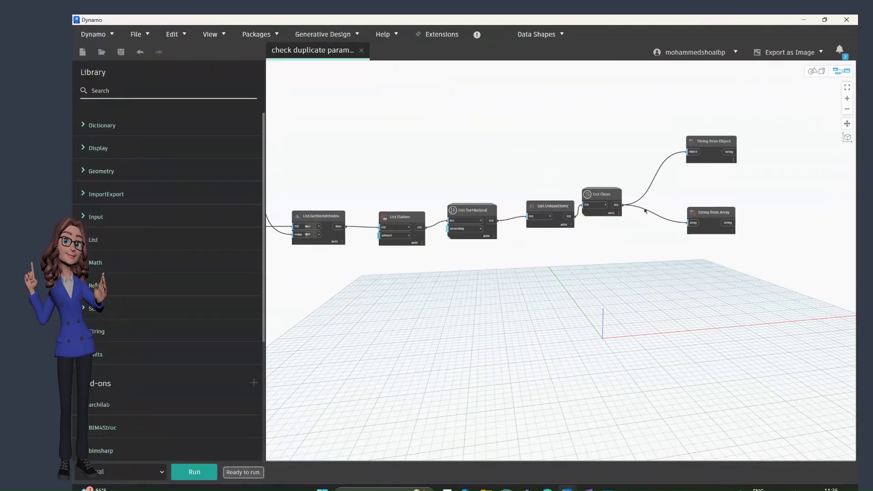
scroll(733, 204, "down", 3)
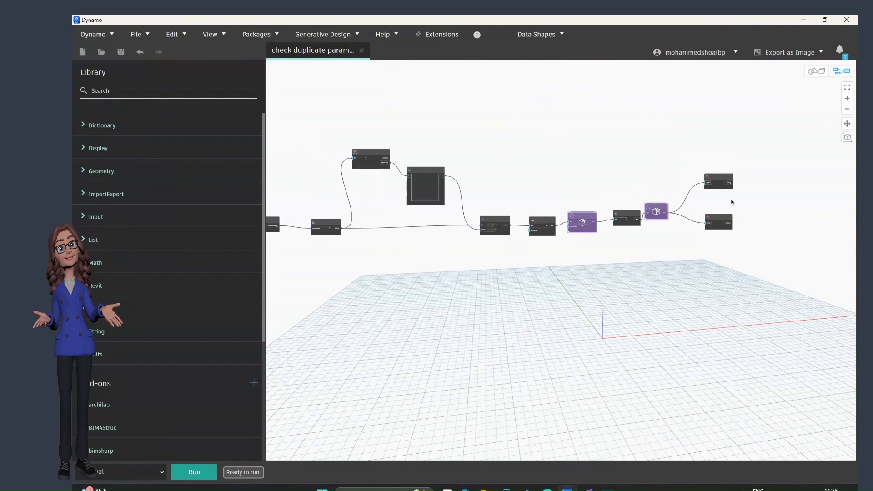
scroll(733, 203, "down", 2)
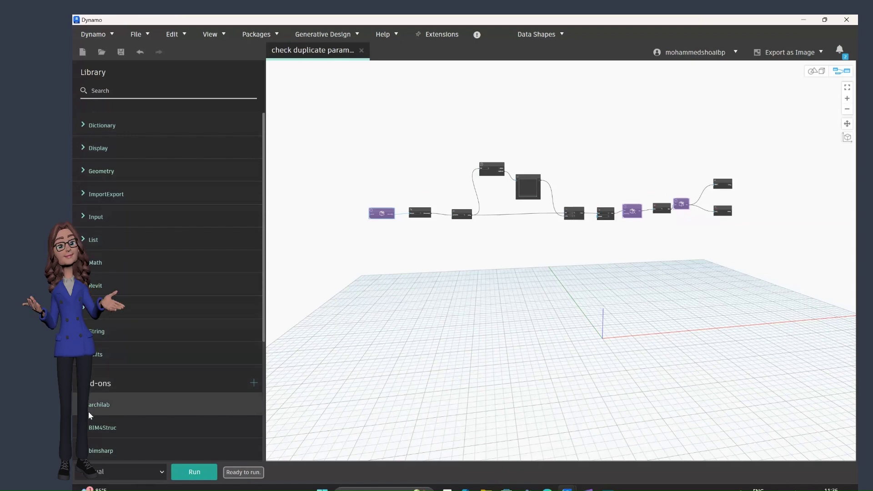
scroll(389, 218, "up", 5)
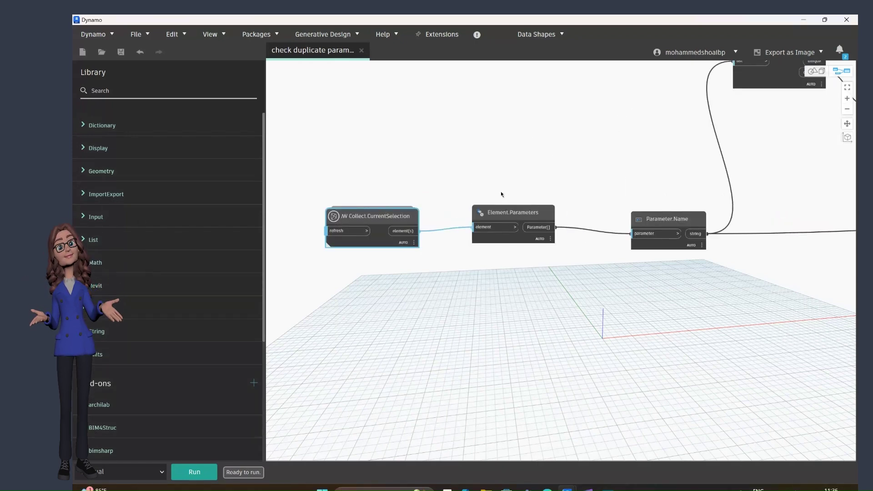
scroll(501, 195, "down", 2)
Search the node library for "Element" and look through the listed nodes
left_click(165, 91)
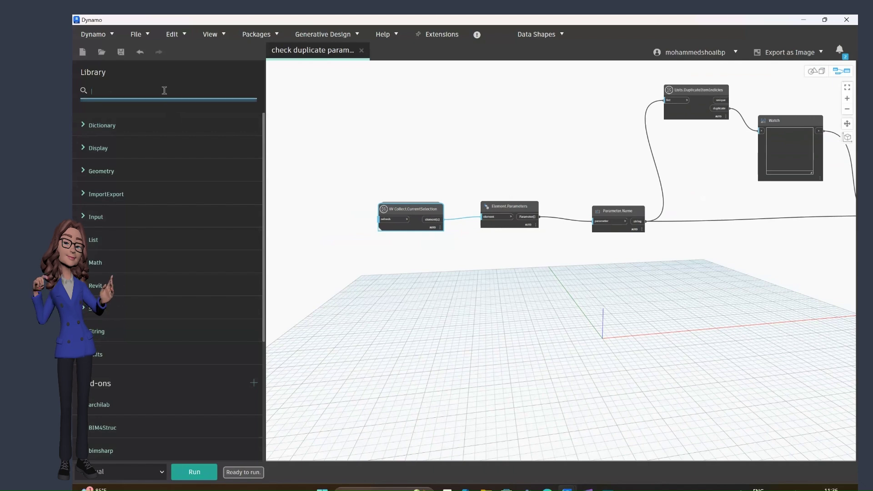
type("Ele")
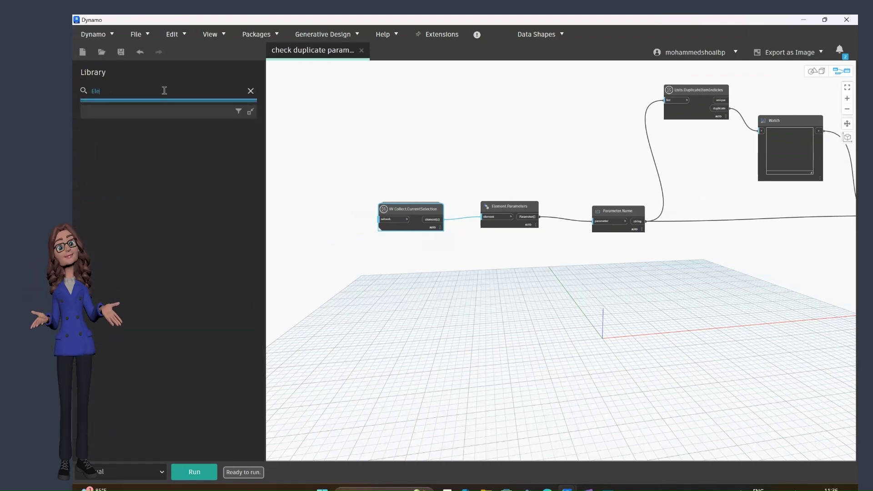
type("ment")
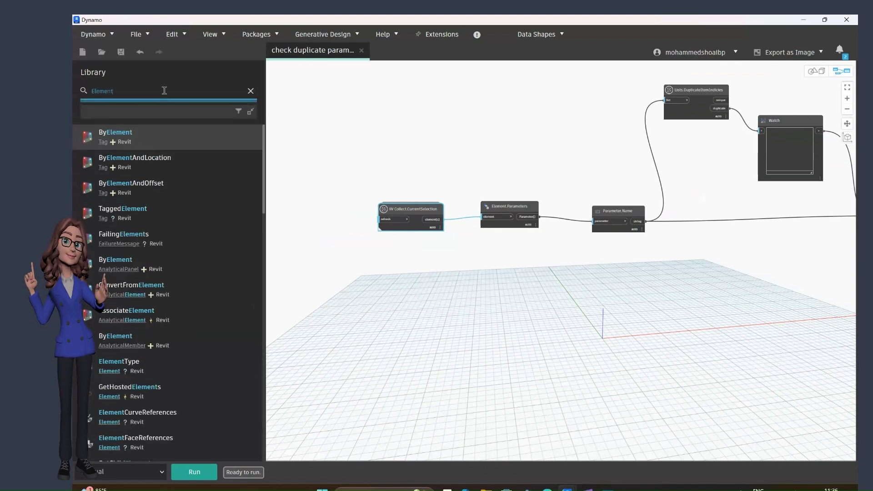
scroll(196, 144, "down", 4)
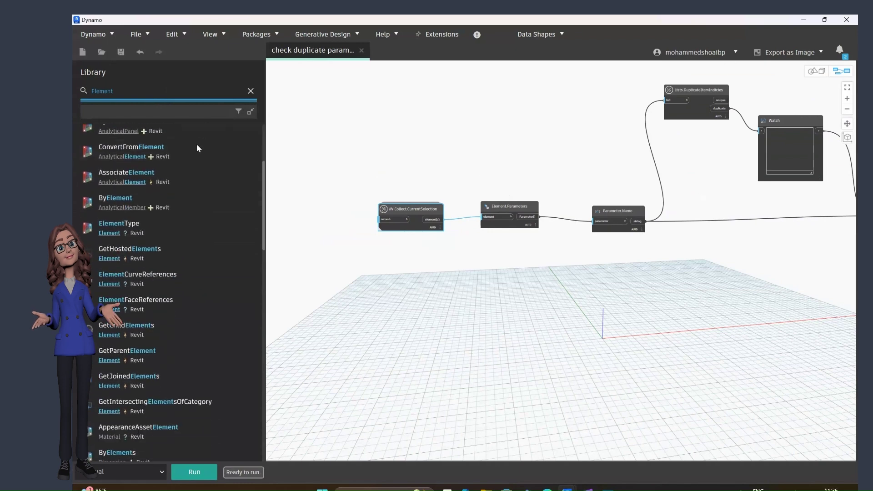
scroll(192, 307, "down", 2)
scroll(192, 313, "down", 7)
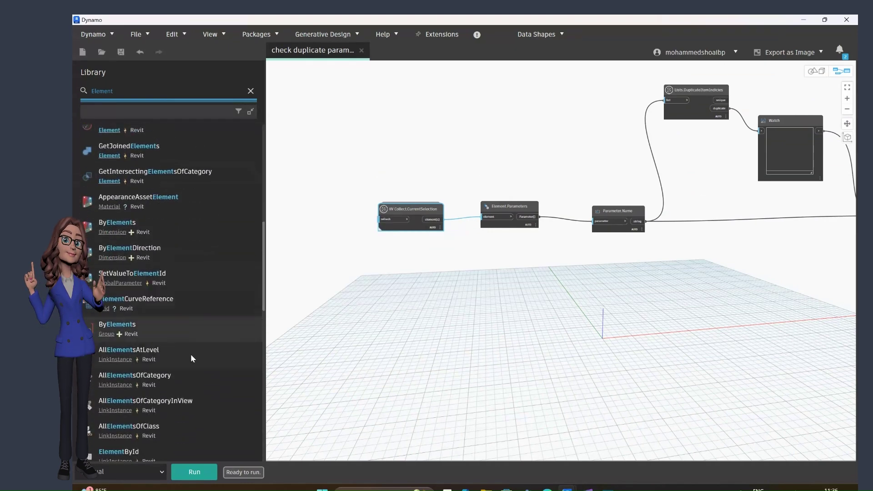
scroll(184, 343, "up", 10)
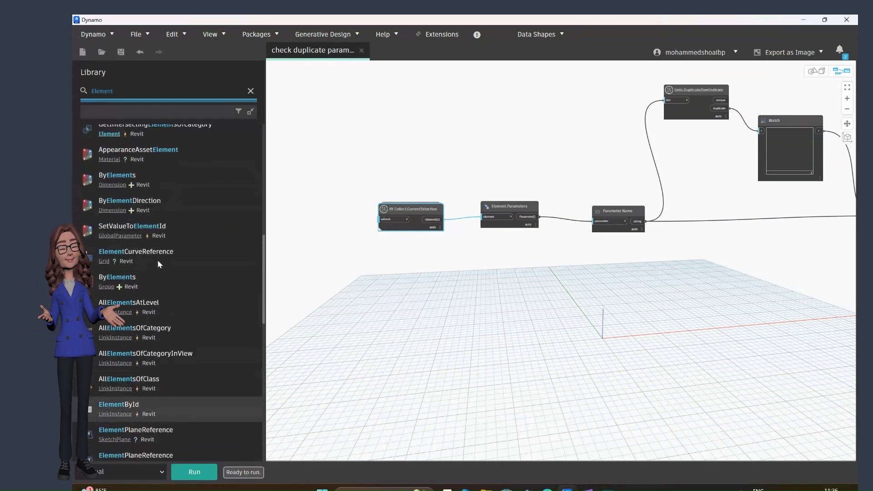
scroll(152, 179, "up", 5)
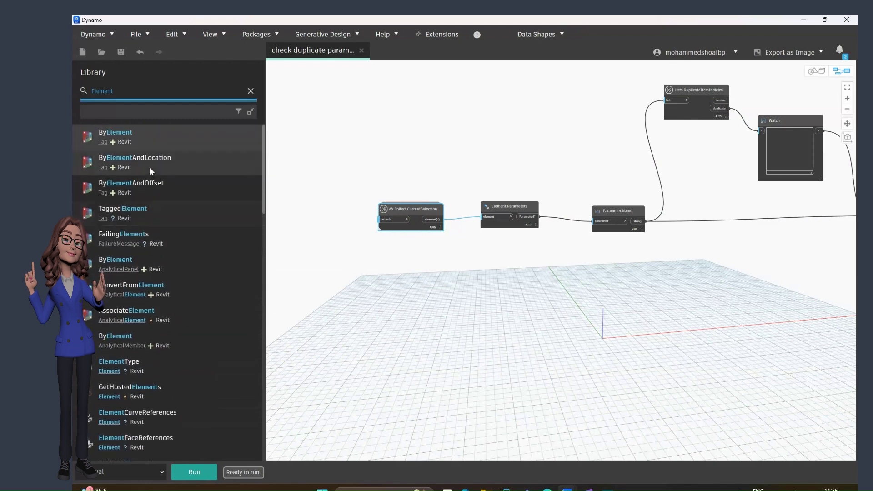
scroll(144, 150, "down", 2)
scroll(144, 175, "down", 5)
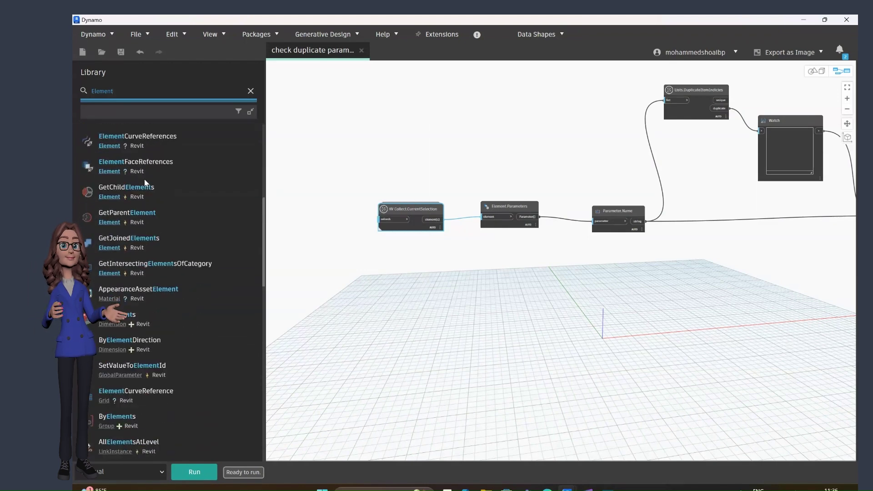
Add an Element.GetParentElement node, move it below the Element.Parameters node, and delete it
left_click(144, 169)
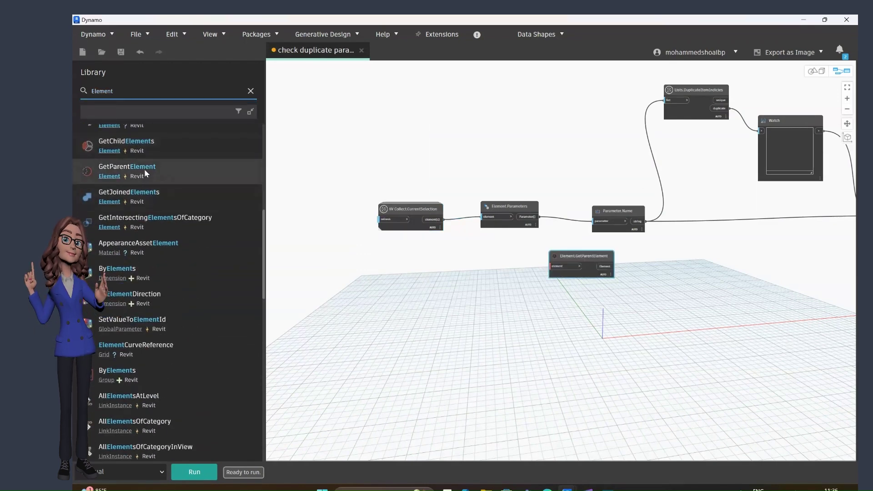
left_click_drag(611, 268, 539, 294)
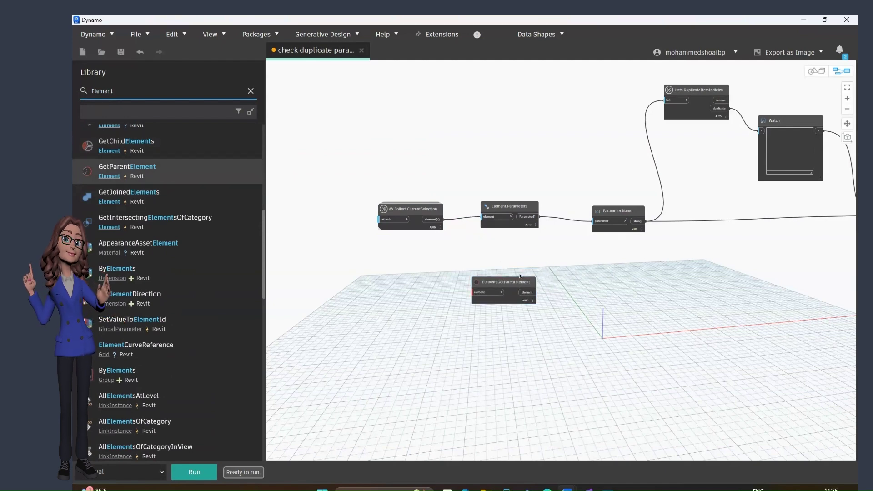
left_click(514, 290)
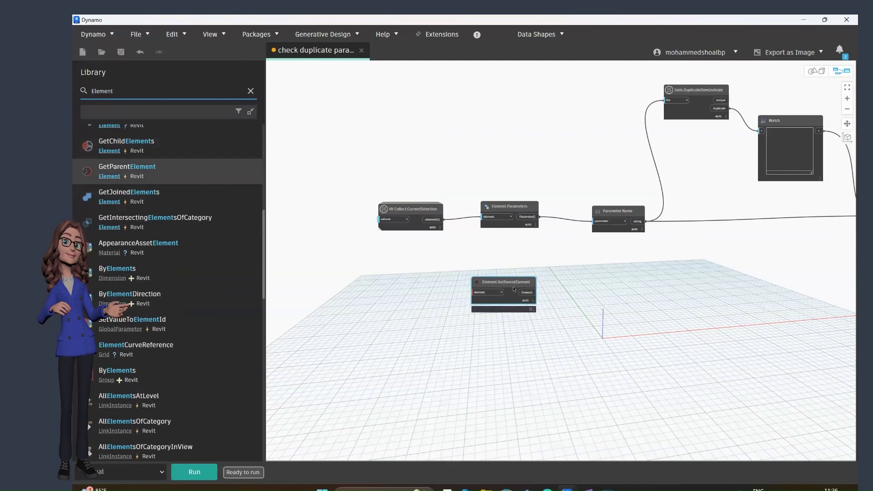
key("Delete")
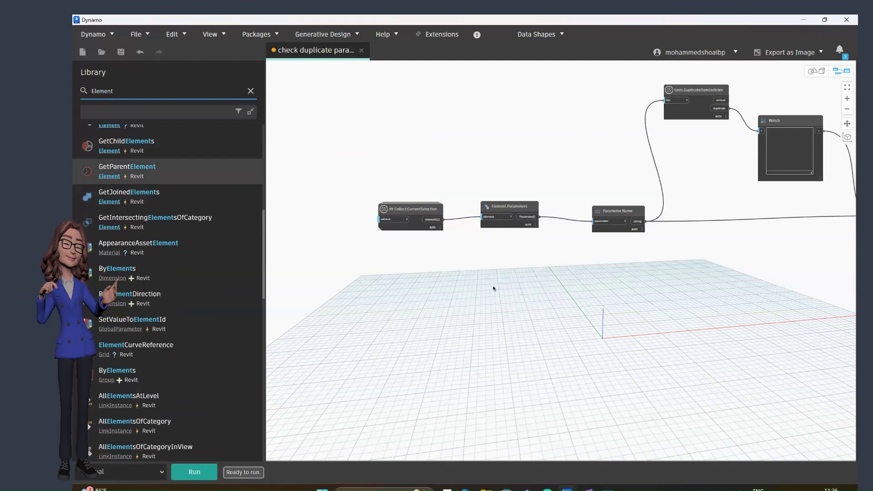
Clear the library search and browse the Dictionary category and Geometry's Abstract group
left_click(250, 91)
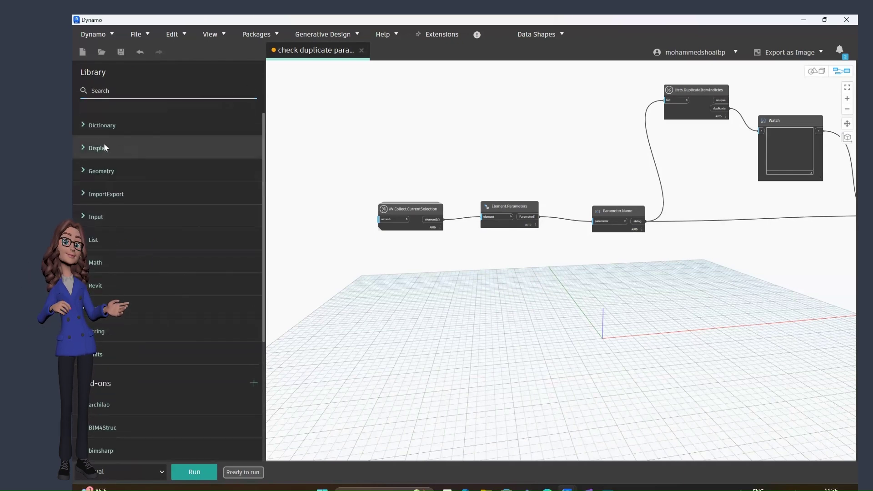
left_click(81, 125)
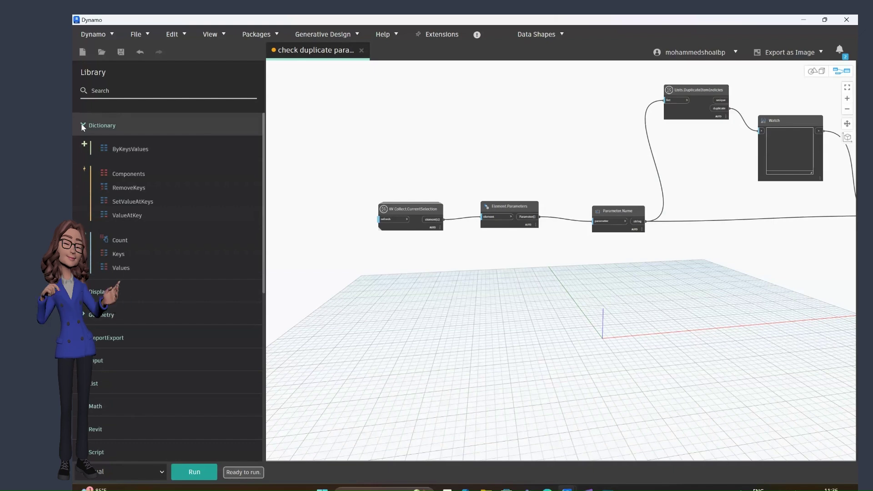
scroll(99, 220, "down", 2)
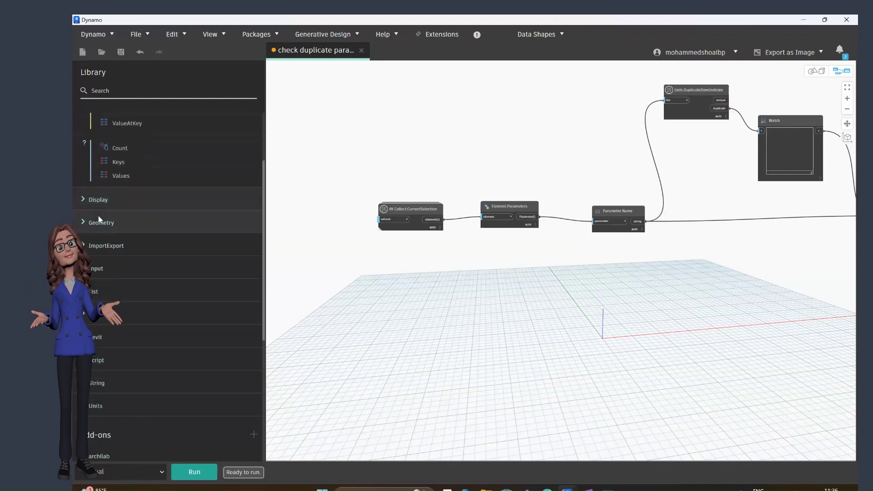
left_click(89, 222)
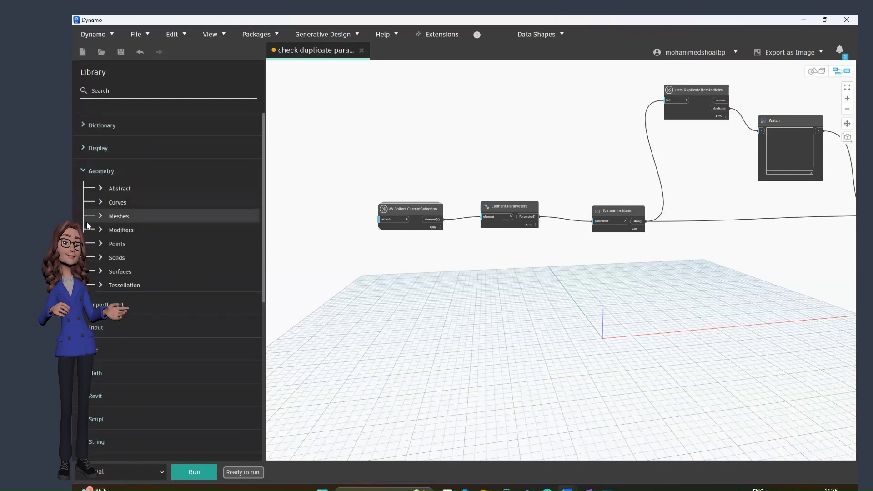
left_click(112, 189)
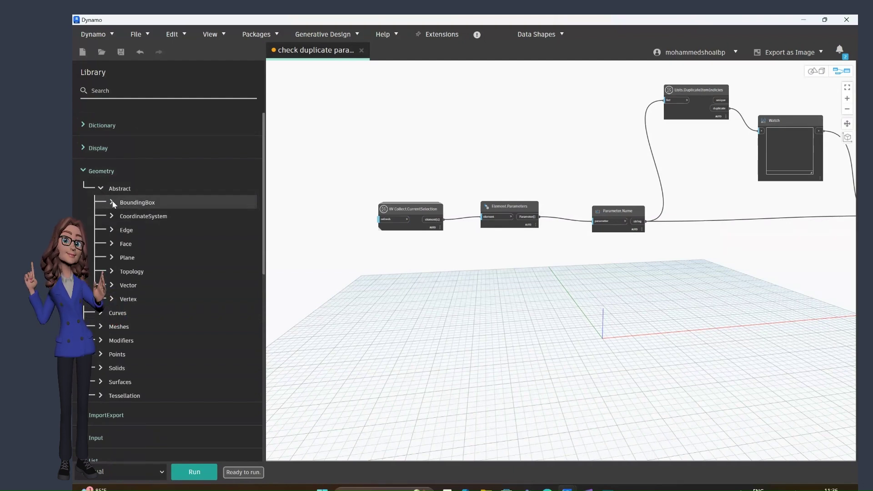
scroll(106, 273, "down", 3)
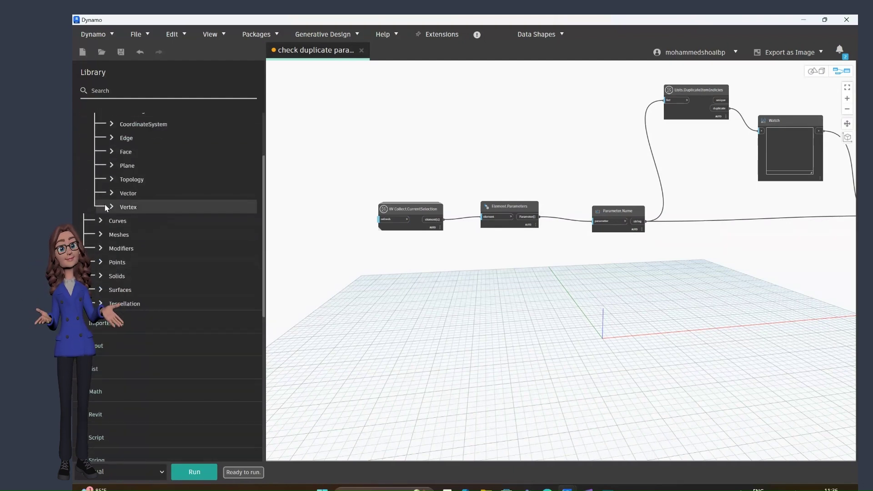
scroll(118, 220, "down", 2)
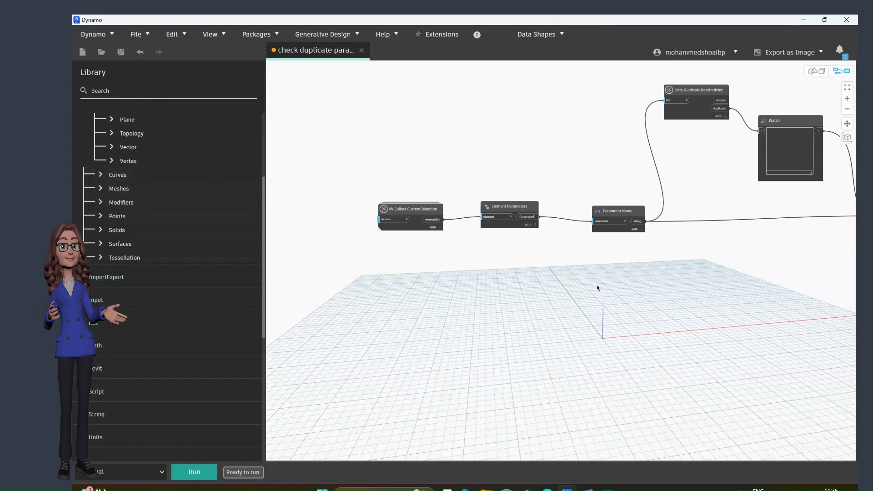
Switch to Revit, select the Jali Wall on the roof terrace, and return to Dynamo
scroll(408, 189, "down", 4)
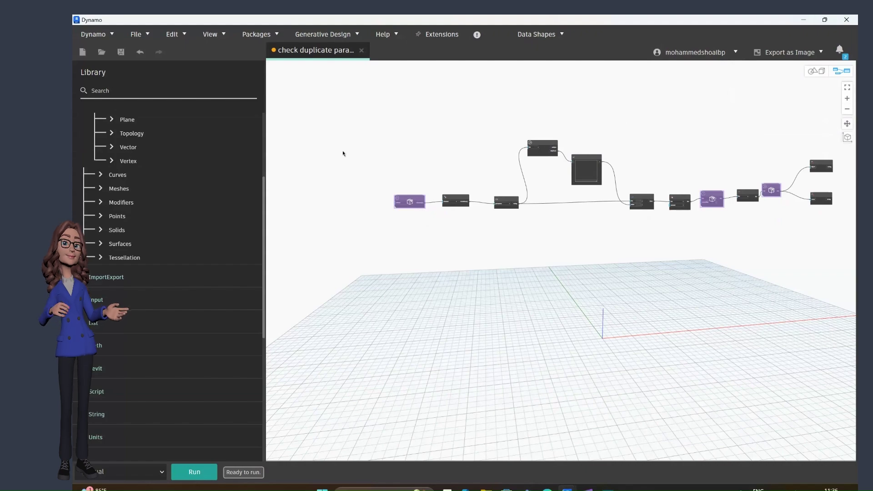
scroll(454, 269, "down", 2)
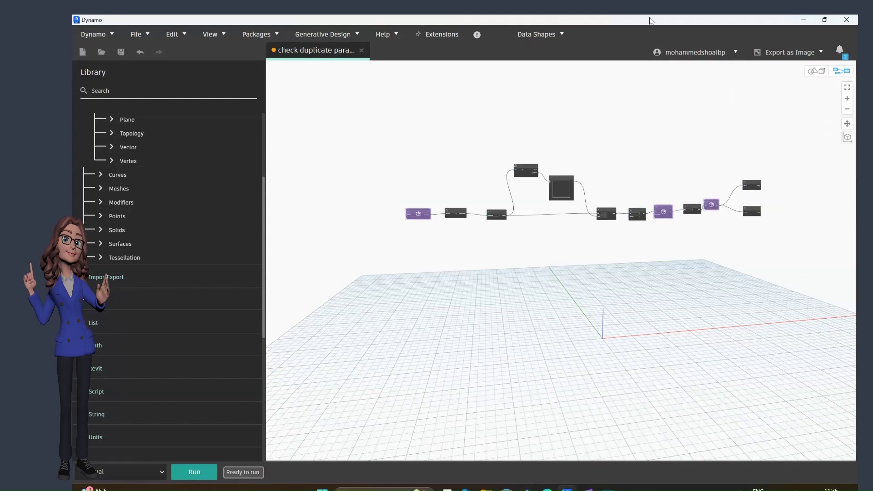
left_click_drag(650, 21, 530, 246)
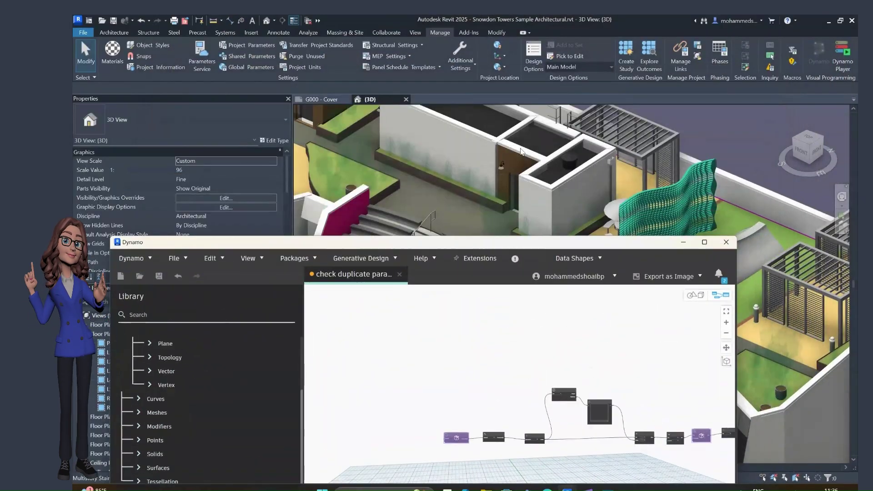
left_click(704, 242)
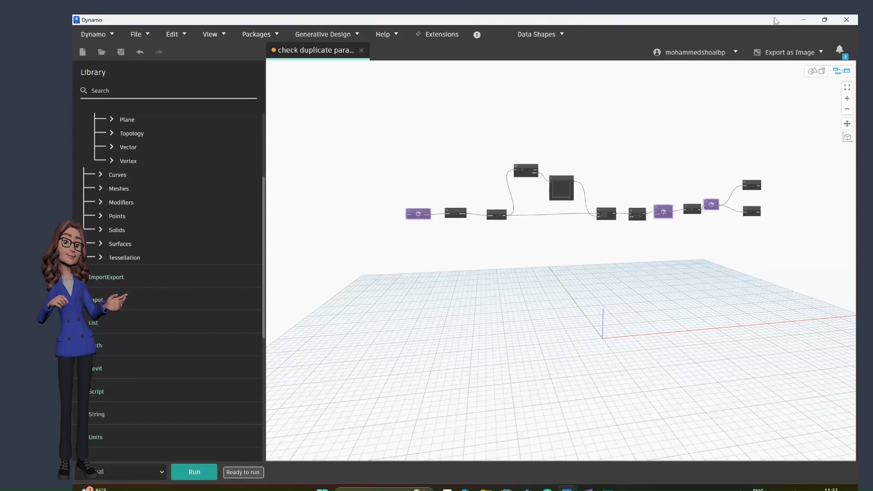
left_click(804, 20)
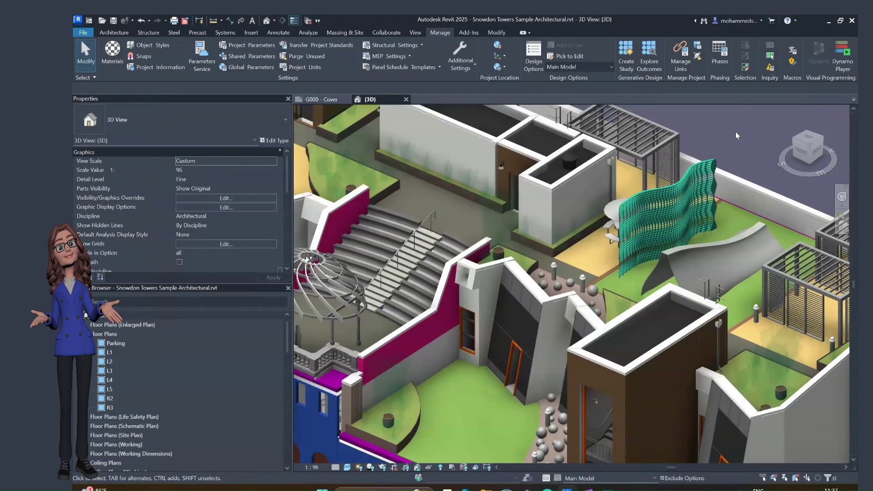
left_click(713, 175)
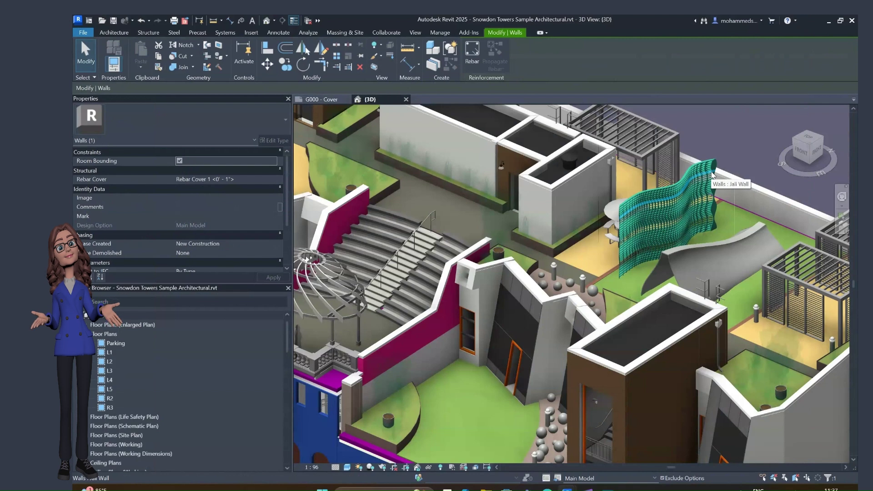
mouse_move(567, 490)
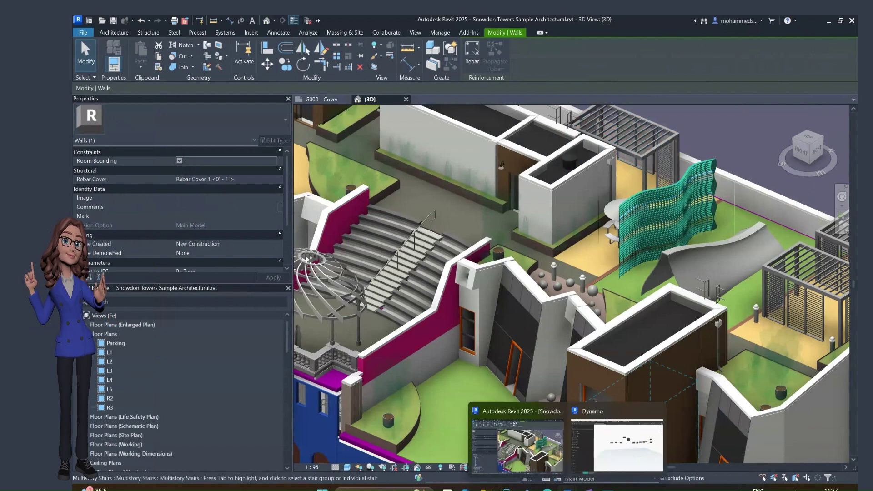
left_click(617, 443)
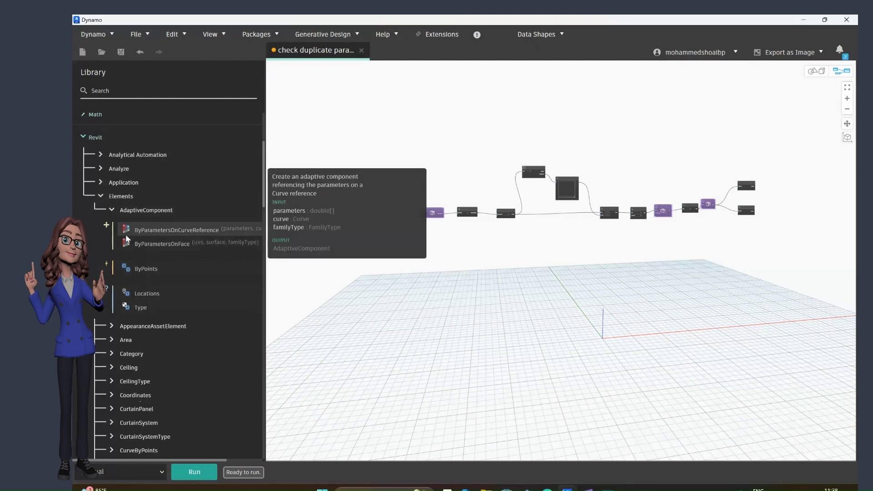
Examine the AppearanceAssetElement and AdaptiveComponent nodes among the Revit elements, including ByParametersOnCurveReference, ByPoints and Locations
left_click(110, 326)
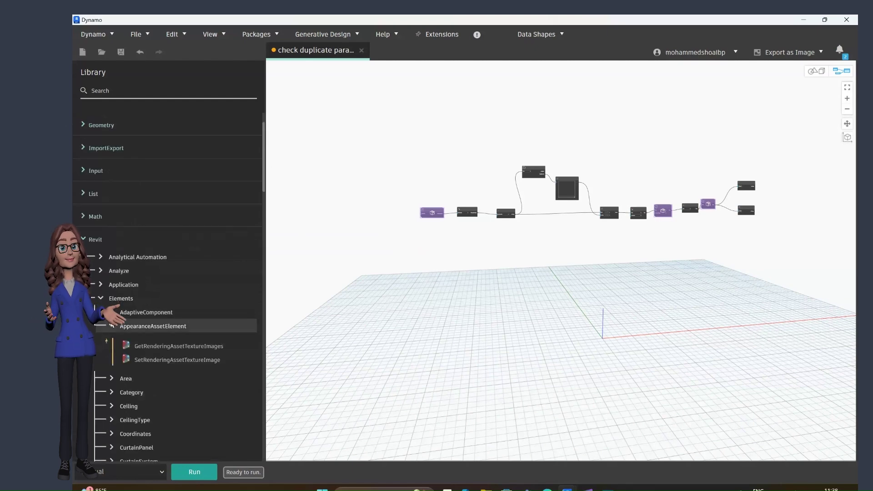
left_click(112, 312)
scroll(165, 141, "down", 4)
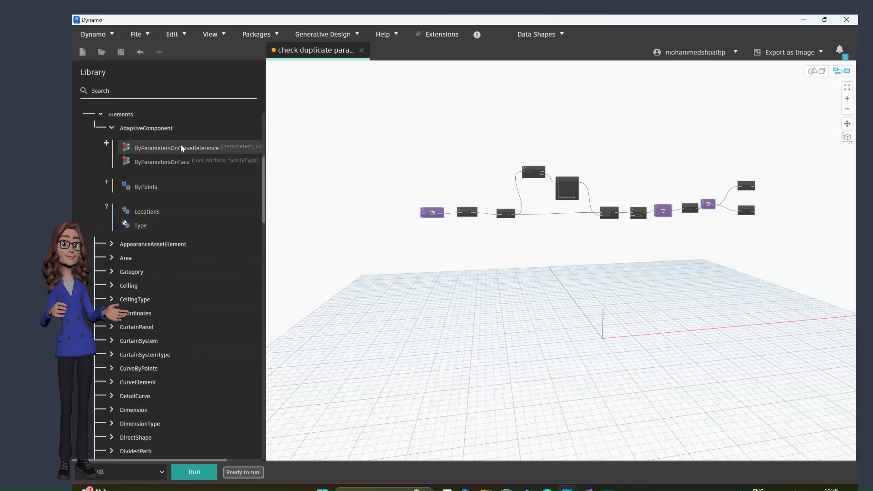
mouse_move(197, 153)
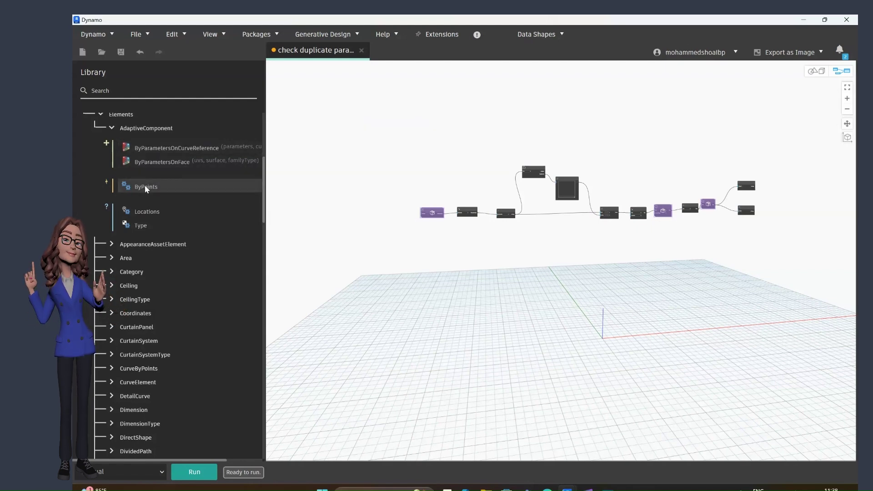
mouse_move(145, 186)
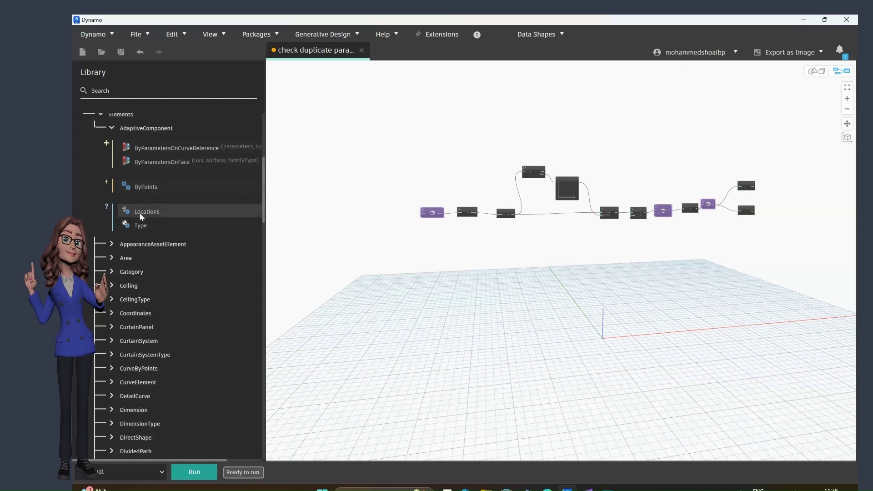
mouse_move(141, 217)
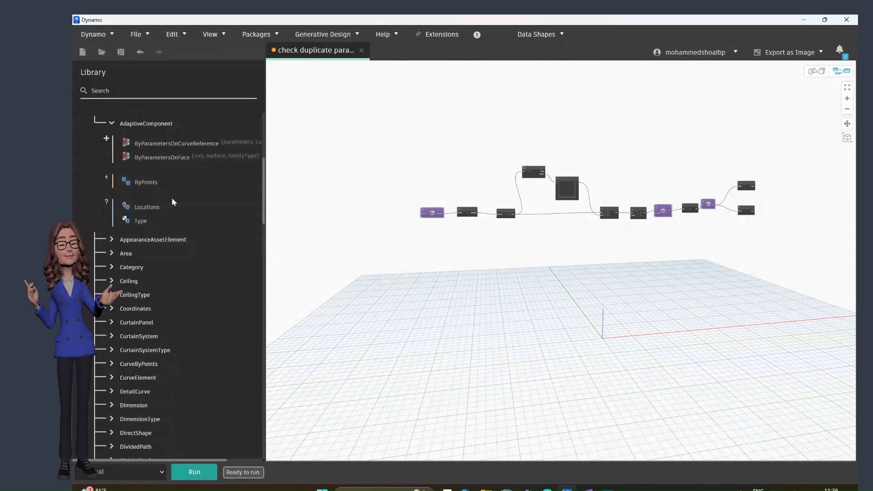
Collapse the AdaptiveComponent and Revit groups and look over the library's main categories and add-ons
scroll(171, 197, "down", 2)
scroll(171, 197, "up", 4)
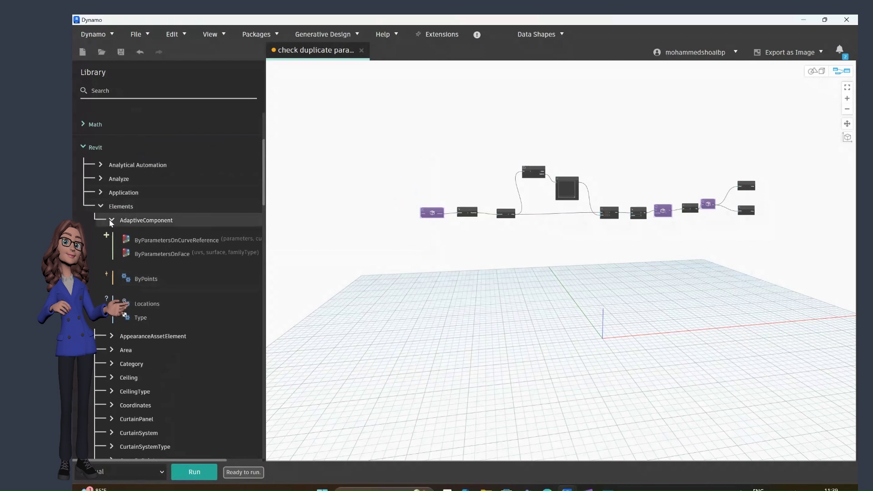
left_click(111, 220)
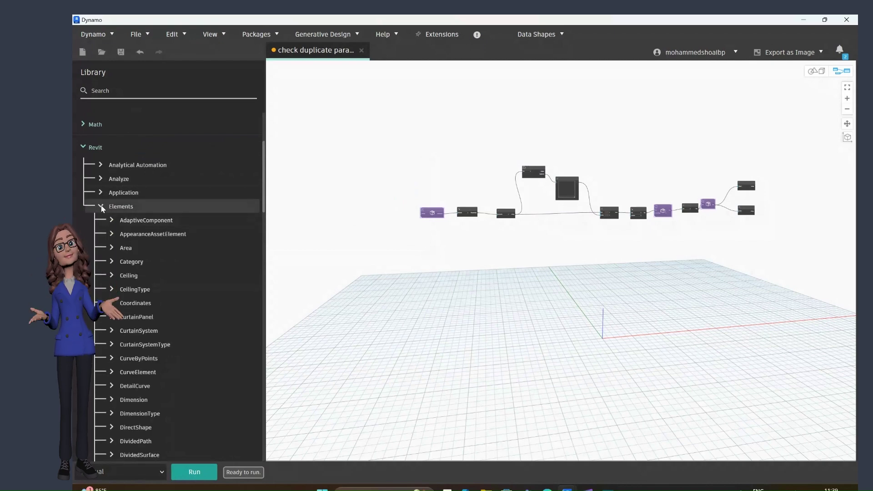
left_click(95, 147)
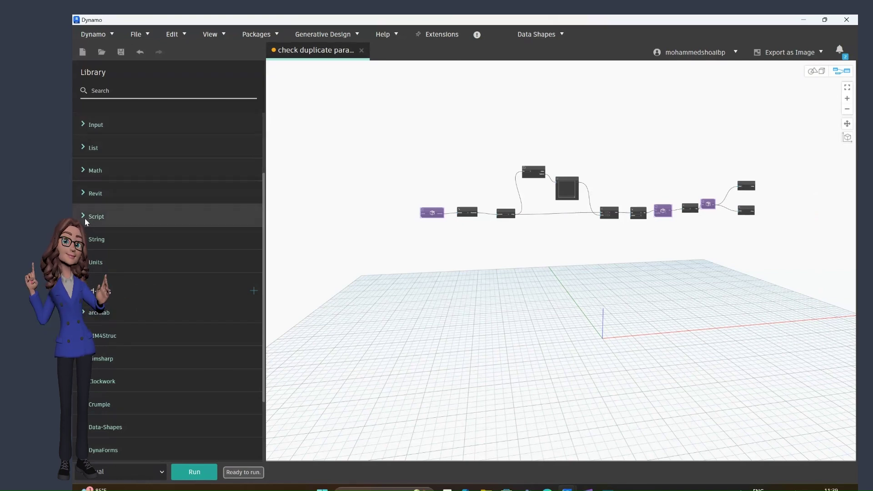
scroll(84, 218, "down", 2)
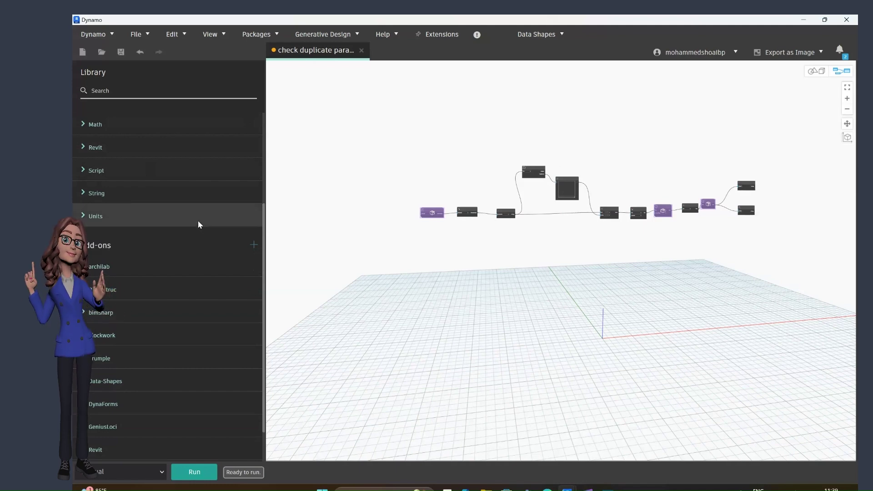
scroll(195, 218, "up", 2)
scroll(192, 220, "up", 1)
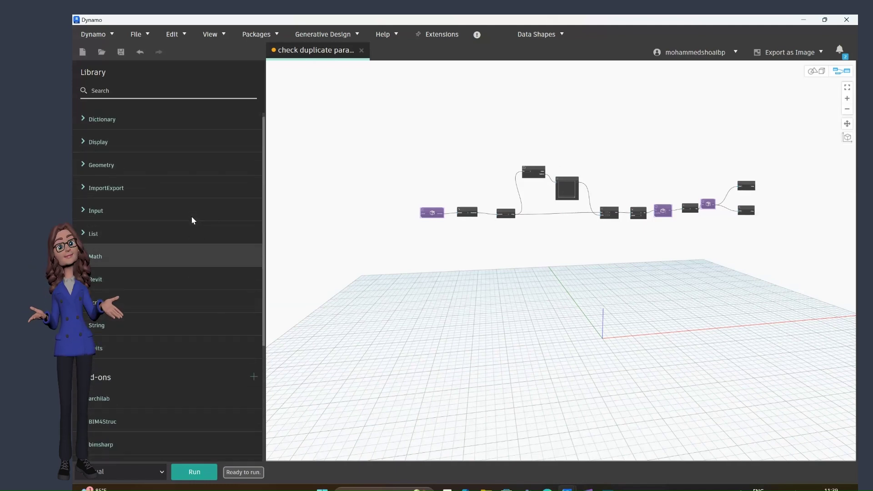
Expand the Geometry category down to Abstract's BoundingBox group and view its nodes
left_click(81, 171)
left_click(102, 189)
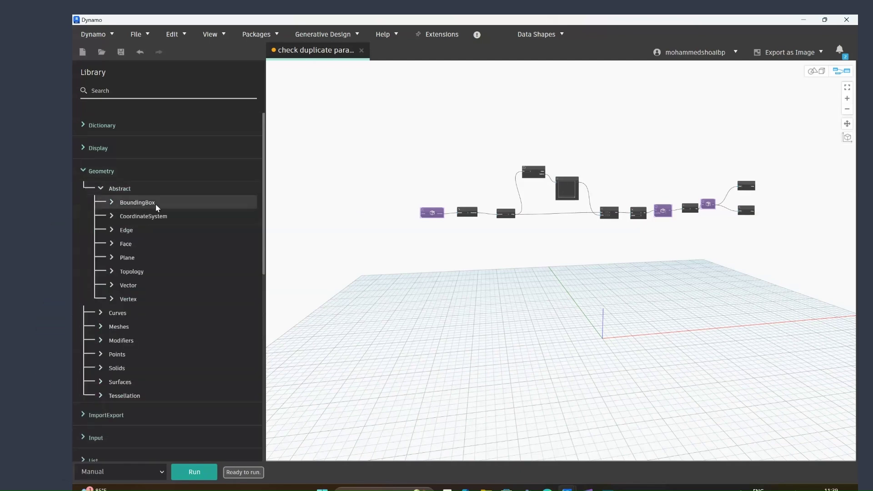
left_click(155, 203)
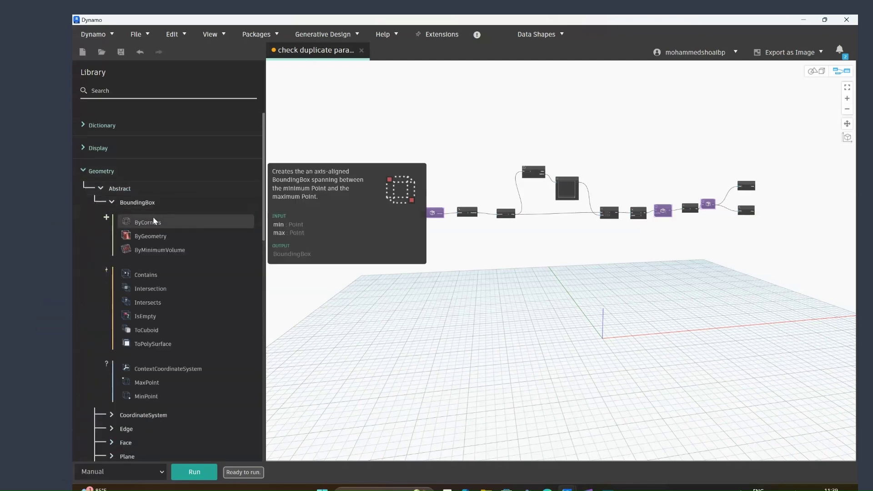